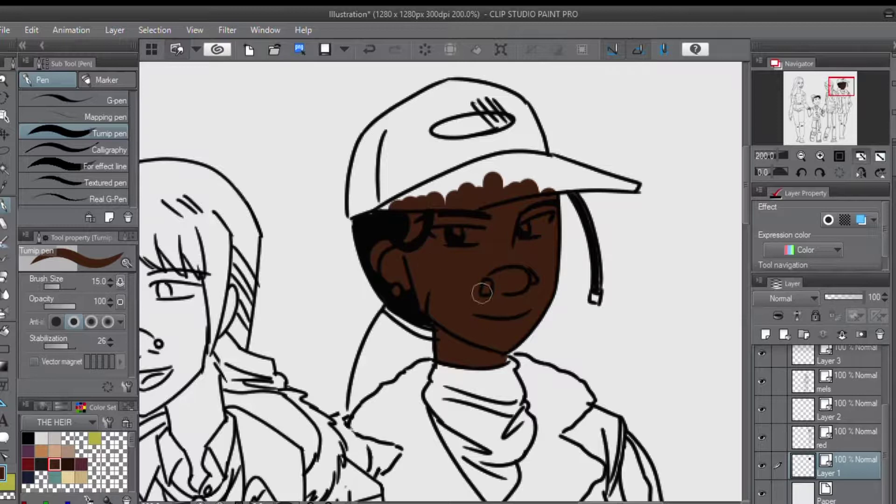
# - Paint the capped figure's hair tie, nose piercing and braid bead orange-brown, and fill the ponytail black on the red layer
pyautogui.click(41, 450)
pyautogui.moveTo(377, 298); pyautogui.dragTo(424, 334)
pyautogui.click(846, 440)
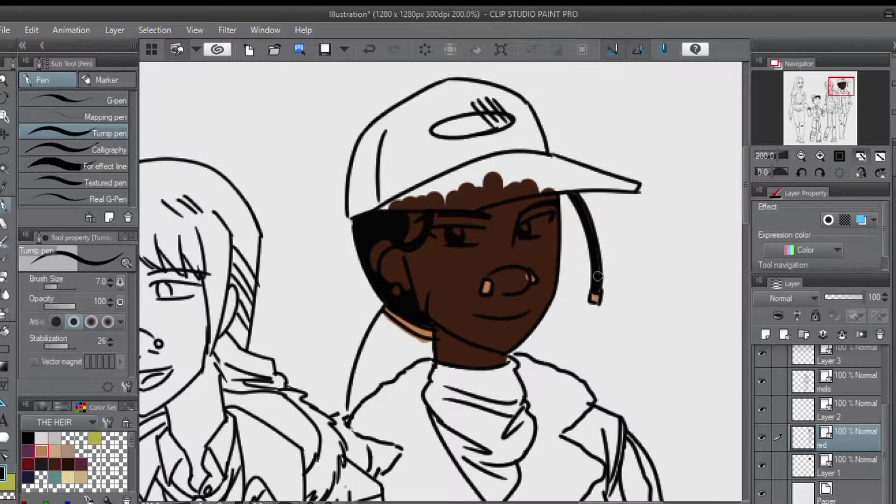
pyautogui.moveTo(430, 358); pyautogui.dragTo(400, 332)
pyautogui.moveTo(360, 357)
pyautogui.mouseDown()
pyautogui.moveTo(353, 405)
pyautogui.moveTo(383, 379)
pyautogui.mouseUp()
pyautogui.moveTo(425, 349)
pyautogui.mouseDown()
pyautogui.moveTo(359, 375)
pyautogui.moveTo(382, 333)
pyautogui.moveTo(407, 360)
pyautogui.moveTo(381, 357)
pyautogui.mouseUp()
pyautogui.press('e')
pyautogui.press('p')
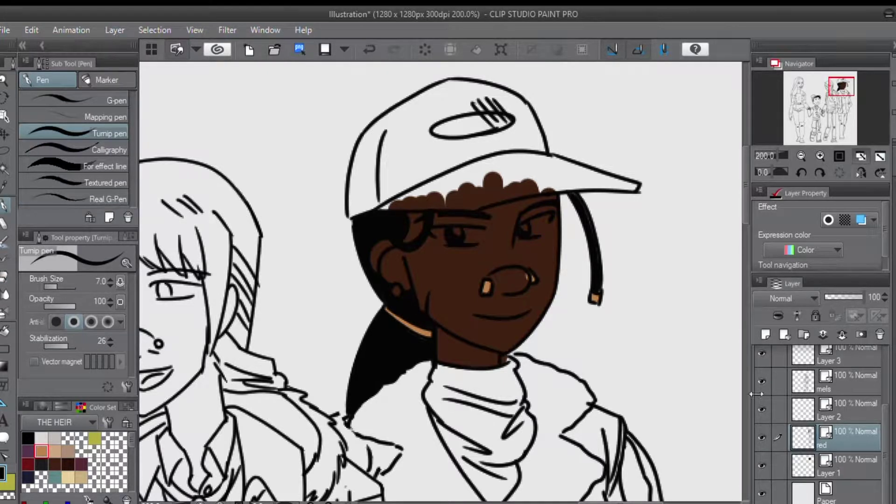
# - Paint the whole baseball cap, crown and brim, dark red on Layer 1
pyautogui.hotkey('alt', '[')
pyautogui.press('e')
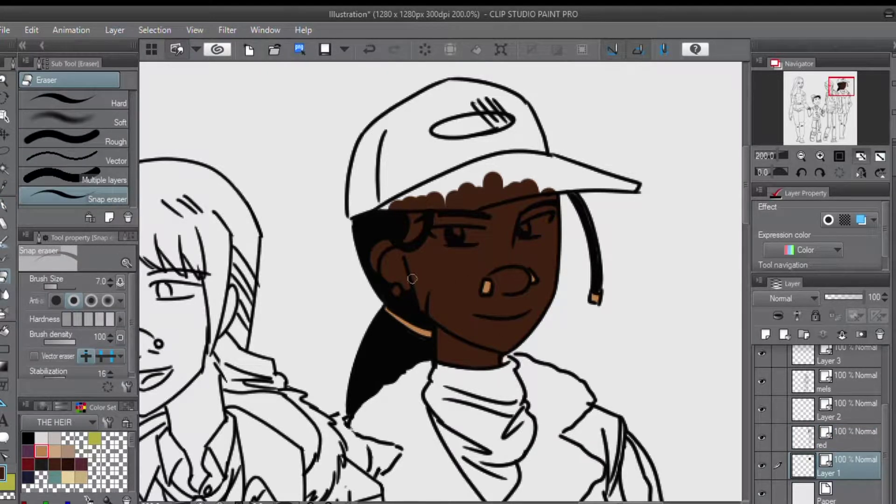
pyautogui.press('p')
pyautogui.moveTo(463, 202)
pyautogui.mouseDown()
pyautogui.moveTo(634, 184)
pyautogui.moveTo(475, 157)
pyautogui.mouseUp()
pyautogui.press(']')
pyautogui.press(']')
pyautogui.press(']')
pyautogui.press(']')
pyautogui.press(']')
pyautogui.moveTo(535, 143)
pyautogui.mouseDown()
pyautogui.moveTo(499, 100)
pyautogui.moveTo(436, 95)
pyautogui.moveTo(374, 140)
pyautogui.moveTo(352, 214)
pyautogui.moveTo(397, 198)
pyautogui.moveTo(463, 197)
pyautogui.moveTo(434, 199)
pyautogui.moveTo(430, 178)
pyautogui.moveTo(515, 135)
pyautogui.moveTo(364, 169)
pyautogui.moveTo(458, 133)
pyautogui.moveTo(389, 159)
pyautogui.mouseUp()
# - Paint the whites of the capped figure's eyes light grey with a size 9 pen and tidy their edges with the skin brown
pyautogui.click(42, 438)
pyautogui.press('[')
pyautogui.press('[')
pyautogui.press('[')
pyautogui.press('[')
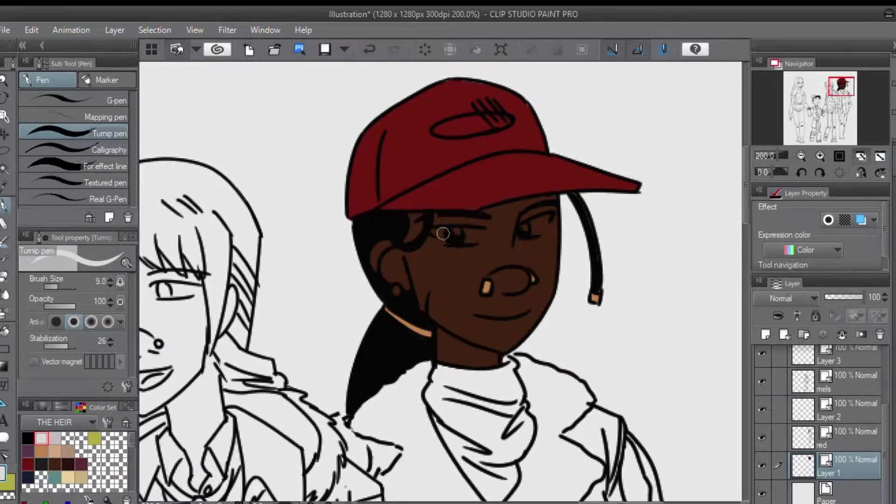
pyautogui.moveTo(524, 230); pyautogui.dragTo(524, 228)
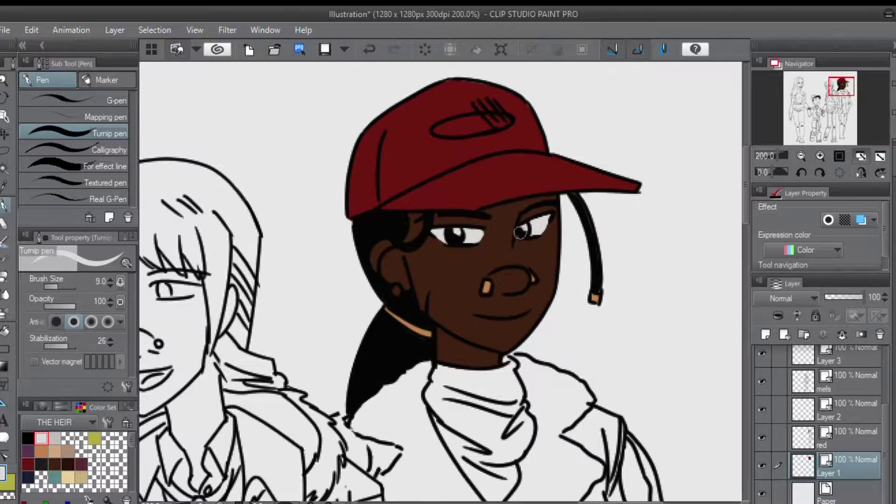
pyautogui.keyDown('alt'); pyautogui.click(442, 288); pyautogui.keyUp('alt')
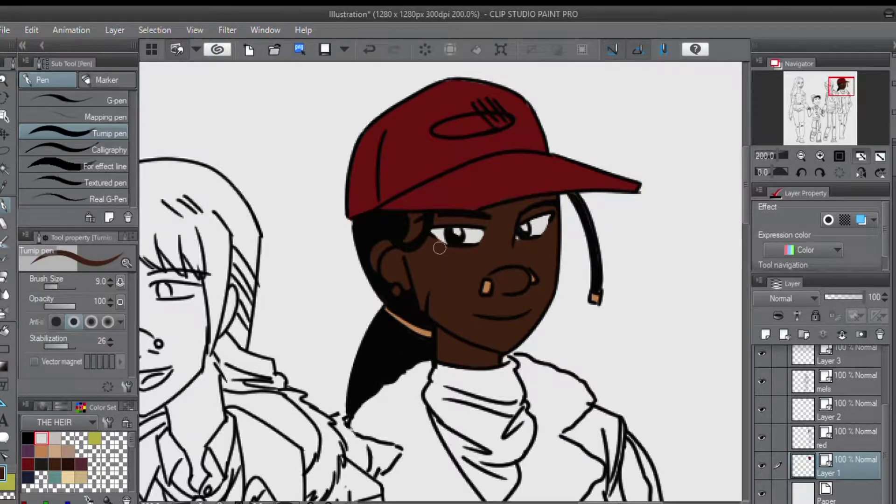
# - Colour the capped figure's neck scarf light grey
pyautogui.moveTo(397, 356); pyautogui.dragTo(391, 139)
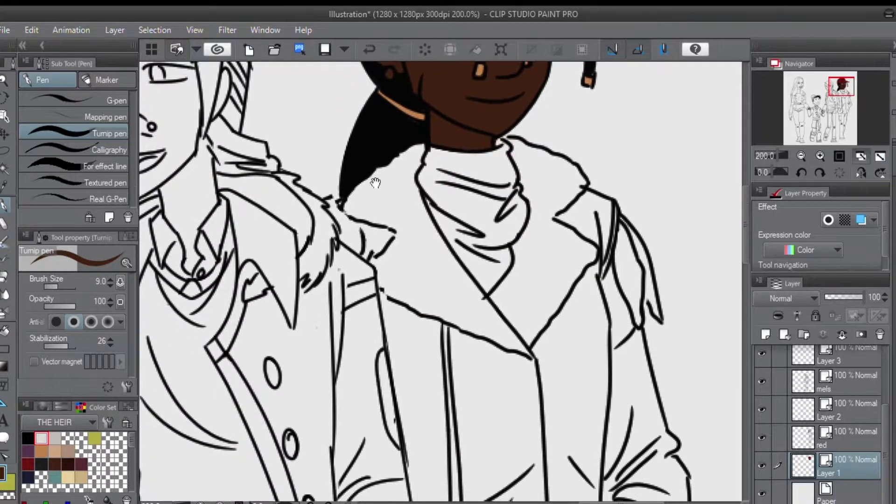
pyautogui.click(41, 439)
pyautogui.moveTo(484, 276)
pyautogui.mouseDown()
pyautogui.moveTo(499, 259)
pyautogui.moveTo(506, 176)
pyautogui.moveTo(450, 157)
pyautogui.moveTo(474, 261)
pyautogui.moveTo(466, 201)
pyautogui.moveTo(482, 168)
pyautogui.moveTo(506, 259)
pyautogui.mouseUp()
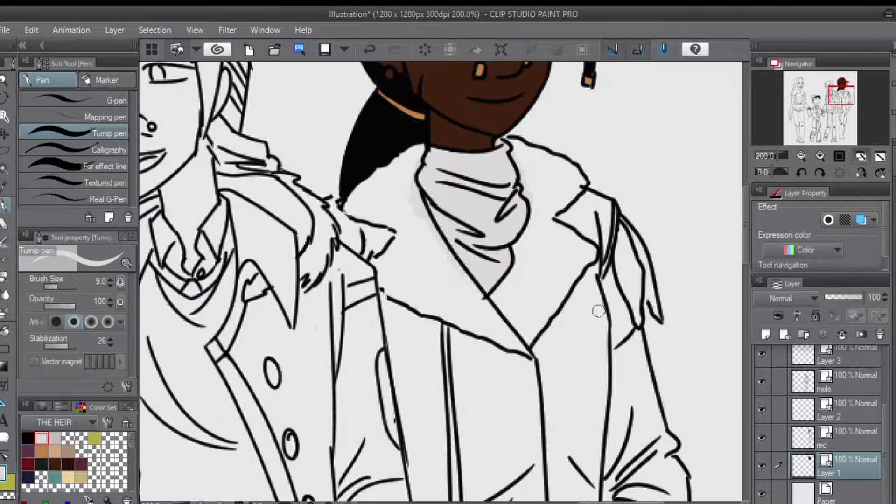
# - Add a new layer beneath Layer 1 and fill it with olive green as a background
pyautogui.click(765, 334)
pyautogui.click(94, 437)
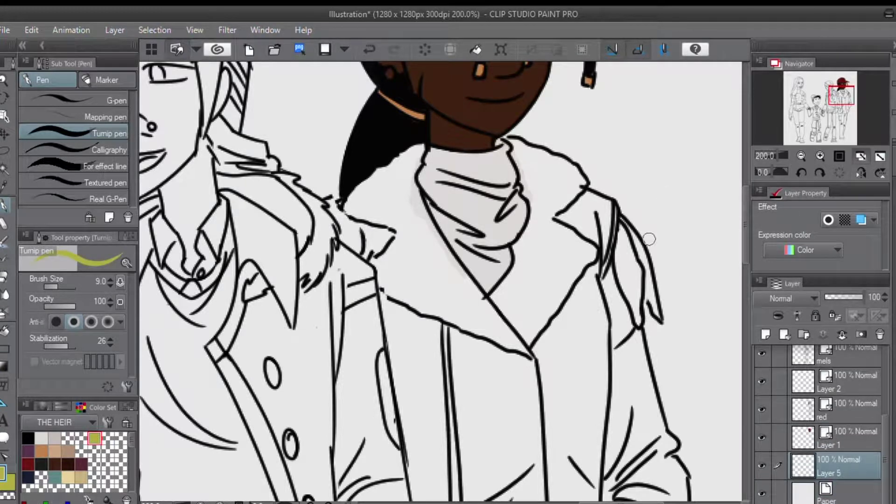
pyautogui.press('g')
pyautogui.click(670, 193)
# - Paint the capped figure's wide coat collar and the hanging piece behind the shoulder cream on Layer 1
pyautogui.click(844, 431)
pyautogui.click(41, 451)
pyautogui.press('p')
pyautogui.click(42, 438)
pyautogui.click(68, 476)
pyautogui.moveTo(438, 270)
pyautogui.mouseDown()
pyautogui.moveTo(466, 308)
pyautogui.moveTo(526, 347)
pyautogui.moveTo(403, 298)
pyautogui.moveTo(409, 233)
pyautogui.moveTo(355, 198)
pyautogui.moveTo(394, 168)
pyautogui.moveTo(413, 177)
pyautogui.moveTo(459, 284)
pyautogui.moveTo(396, 243)
pyautogui.moveTo(428, 248)
pyautogui.moveTo(410, 226)
pyautogui.mouseUp()
pyautogui.moveTo(516, 143)
pyautogui.mouseDown()
pyautogui.moveTo(561, 164)
pyautogui.moveTo(559, 230)
pyautogui.moveTo(577, 266)
pyautogui.moveTo(527, 341)
pyautogui.moveTo(564, 270)
pyautogui.moveTo(544, 230)
pyautogui.moveTo(549, 279)
pyautogui.moveTo(524, 317)
pyautogui.moveTo(502, 289)
pyautogui.moveTo(535, 202)
pyautogui.mouseUp()
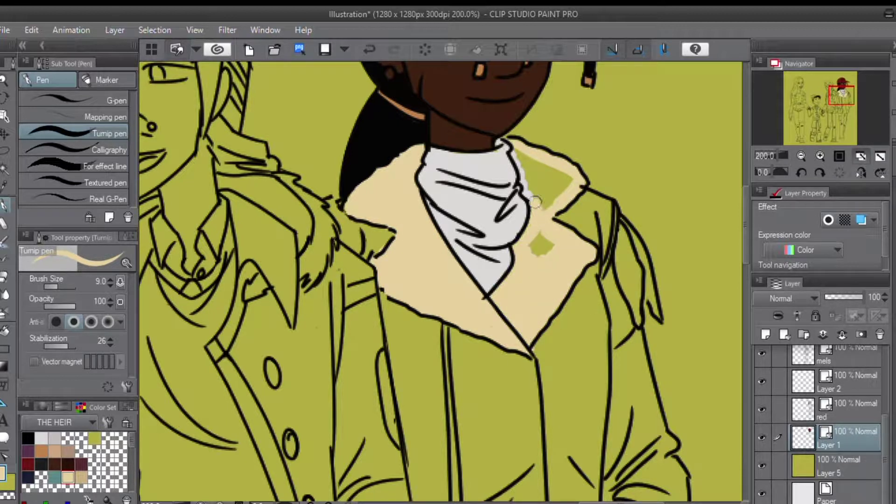
pyautogui.moveTo(518, 161)
pyautogui.mouseDown()
pyautogui.moveTo(555, 189)
pyautogui.moveTo(530, 259)
pyautogui.mouseUp()
pyautogui.moveTo(622, 271)
pyautogui.mouseDown()
pyautogui.moveTo(638, 323)
pyautogui.moveTo(650, 294)
pyautogui.moveTo(632, 234)
pyautogui.moveTo(621, 234)
pyautogui.moveTo(634, 307)
pyautogui.moveTo(625, 219)
pyautogui.mouseUp()
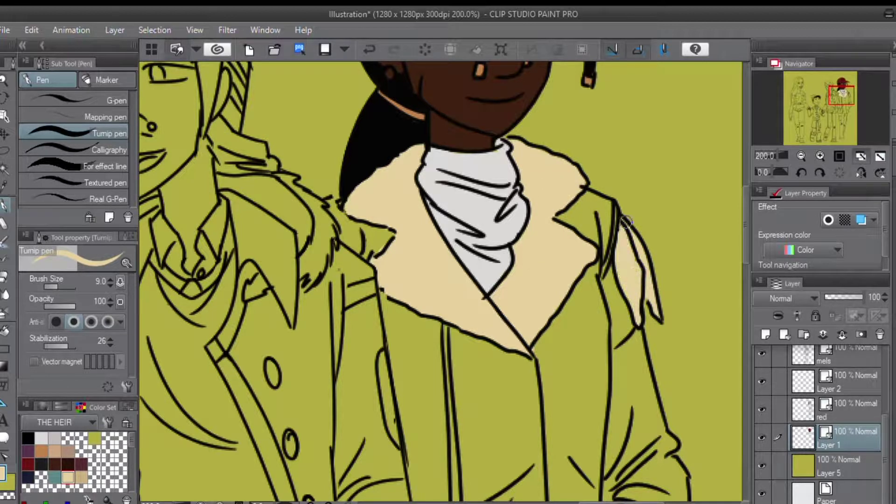
# - Paint the capped figure's coat shoulder and the outer edge of the sleeve orange-brown
pyautogui.click(41, 451)
pyautogui.moveTo(589, 195)
pyautogui.mouseDown()
pyautogui.moveTo(564, 216)
pyautogui.moveTo(583, 210)
pyautogui.mouseUp()
pyautogui.moveTo(593, 363); pyautogui.dragTo(547, 233)
pyautogui.moveTo(559, 146)
pyautogui.mouseDown()
pyautogui.moveTo(592, 220)
pyautogui.moveTo(634, 352)
pyautogui.moveTo(634, 378)
pyautogui.moveTo(570, 456)
pyautogui.mouseUp()
pyautogui.moveTo(622, 396)
pyautogui.mouseDown()
pyautogui.moveTo(605, 303)
pyautogui.moveTo(595, 348)
pyautogui.mouseUp()
# - Add a new layer directly below Layer 1 and merge Layer 1 down into it
pyautogui.click(766, 334)
pyautogui.moveTo(836, 434); pyautogui.dragTo(836, 475)
pyautogui.click(839, 427)
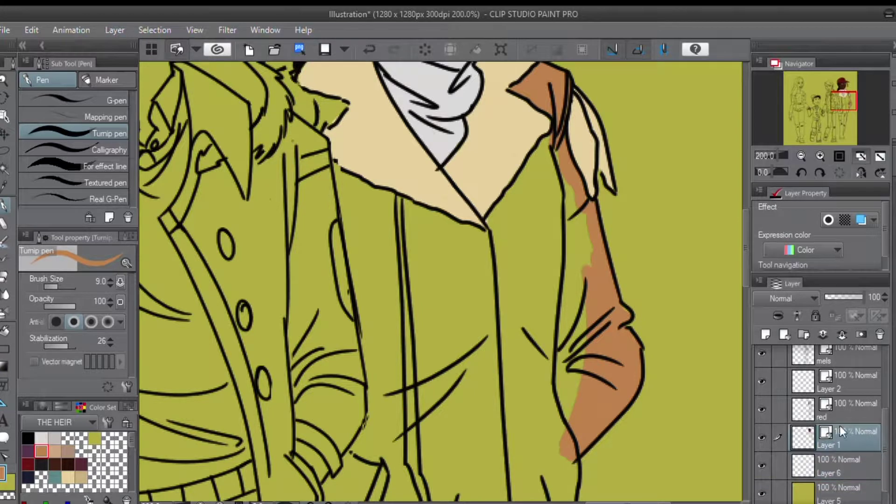
pyautogui.hotkey('ctrl', 'e')
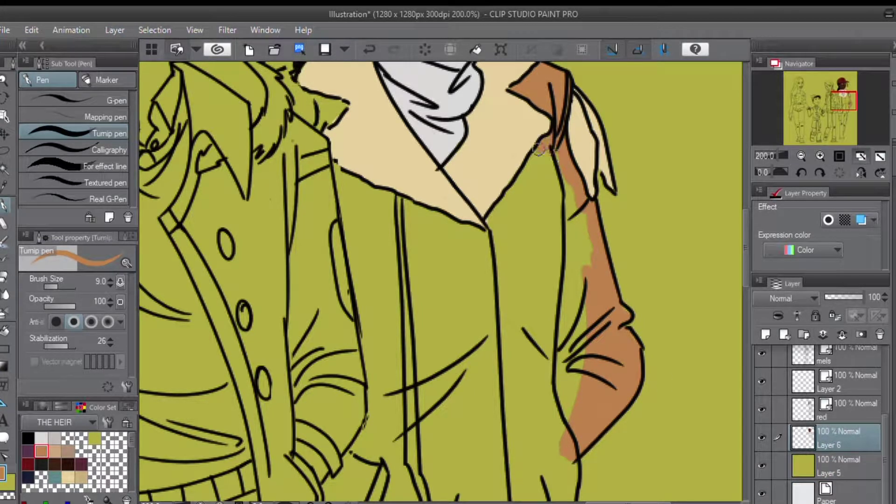
# - Outline the rest of the capped figure's coat in orange-brown, fill it and touch up the remaining gaps
pyautogui.moveTo(541, 145); pyautogui.dragTo(514, 193)
pyautogui.moveTo(493, 227)
pyautogui.mouseDown()
pyautogui.moveTo(439, 225)
pyautogui.moveTo(438, 216)
pyautogui.moveTo(340, 178)
pyautogui.moveTo(367, 352)
pyautogui.moveTo(345, 455)
pyautogui.mouseUp()
pyautogui.moveTo(345, 455)
pyautogui.mouseDown()
pyautogui.moveTo(422, 271)
pyautogui.moveTo(403, 309)
pyautogui.moveTo(397, 362)
pyautogui.moveTo(523, 382)
pyautogui.moveTo(622, 362)
pyautogui.moveTo(645, 331)
pyautogui.moveTo(650, 260)
pyautogui.moveTo(614, 362)
pyautogui.mouseUp()
pyautogui.press('g')
pyautogui.click(615, 204)
pyautogui.press('p')
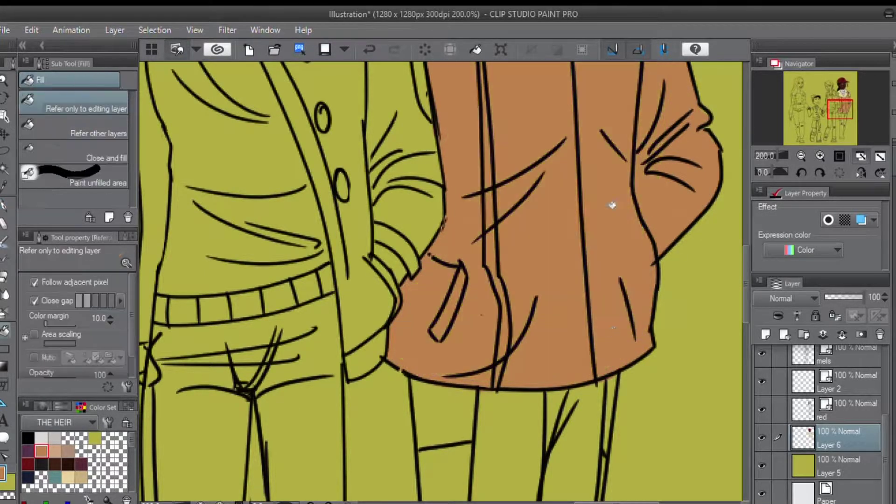
pyautogui.moveTo(495, 211); pyautogui.dragTo(490, 417)
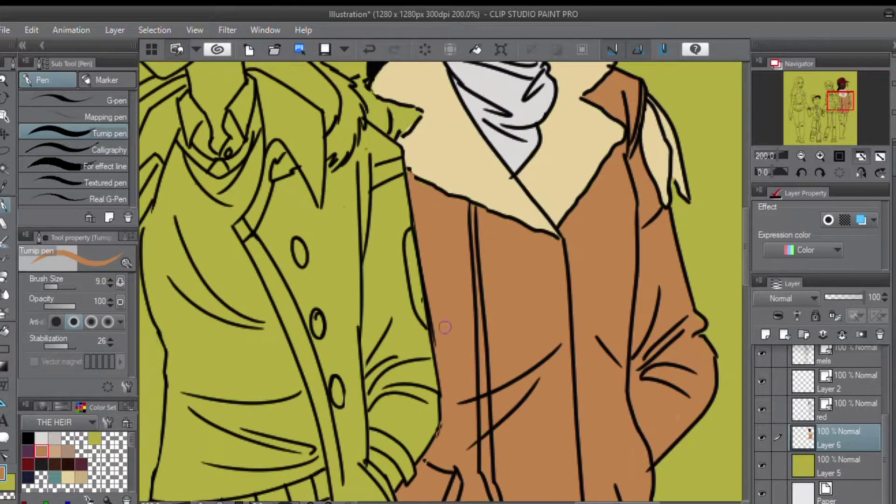
pyautogui.moveTo(468, 263); pyautogui.dragTo(502, 489)
# - Paint the capped figure's trousers dark charcoal from the coat hem down to the boot tops
pyautogui.moveTo(426, 464); pyautogui.dragTo(420, 108)
pyautogui.moveTo(431, 476); pyautogui.dragTo(423, 169)
pyautogui.click(41, 464)
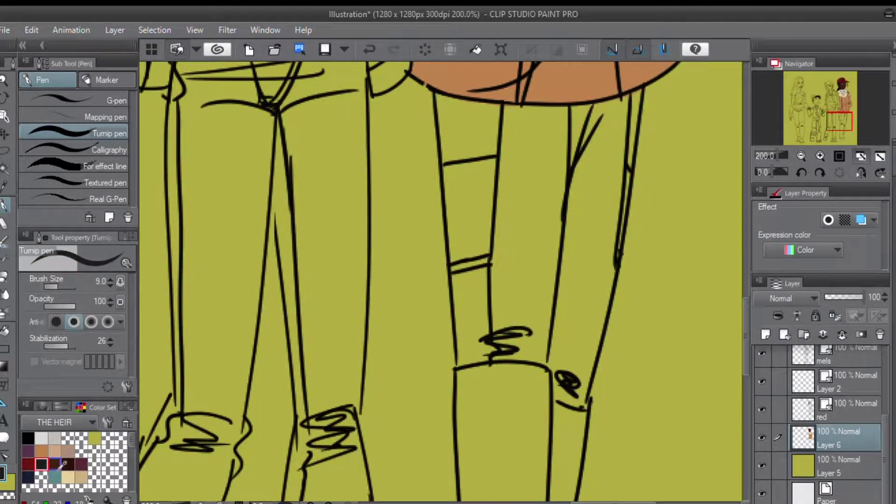
pyautogui.moveTo(538, 338); pyautogui.dragTo(555, 376)
pyautogui.click(28, 477)
pyautogui.moveTo(580, 404)
pyautogui.mouseDown()
pyautogui.moveTo(576, 354)
pyautogui.moveTo(568, 372)
pyautogui.moveTo(577, 403)
pyautogui.moveTo(599, 325)
pyautogui.moveTo(569, 370)
pyautogui.moveTo(617, 236)
pyautogui.moveTo(634, 98)
pyautogui.moveTo(622, 108)
pyautogui.moveTo(461, 108)
pyautogui.moveTo(449, 99)
pyautogui.moveTo(441, 114)
pyautogui.moveTo(460, 362)
pyautogui.moveTo(560, 362)
pyautogui.mouseUp()
pyautogui.click(41, 464)
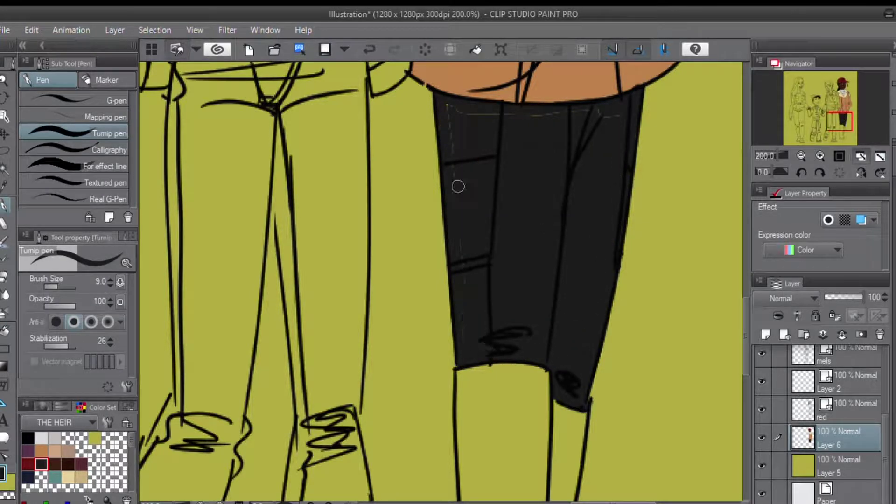
# - Paint both of the capped figure's tall boots dark brown
pyautogui.scroll(-5, 487, 311)
pyautogui.click(55, 464)
pyautogui.moveTo(443, 402)
pyautogui.mouseDown()
pyautogui.moveTo(537, 404)
pyautogui.moveTo(446, 401)
pyautogui.moveTo(552, 396)
pyautogui.moveTo(520, 318)
pyautogui.moveTo(557, 201)
pyautogui.moveTo(567, 123)
pyautogui.moveTo(522, 99)
pyautogui.mouseUp()
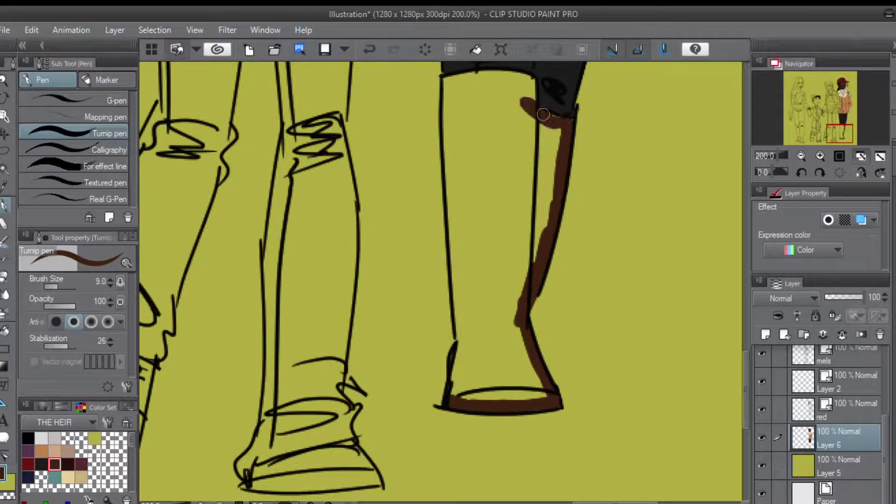
pyautogui.scroll(3, 525, 135)
pyautogui.moveTo(529, 173)
pyautogui.mouseDown()
pyautogui.moveTo(486, 149)
pyautogui.moveTo(462, 152)
pyautogui.moveTo(452, 188)
pyautogui.moveTo(462, 474)
pyautogui.mouseUp()
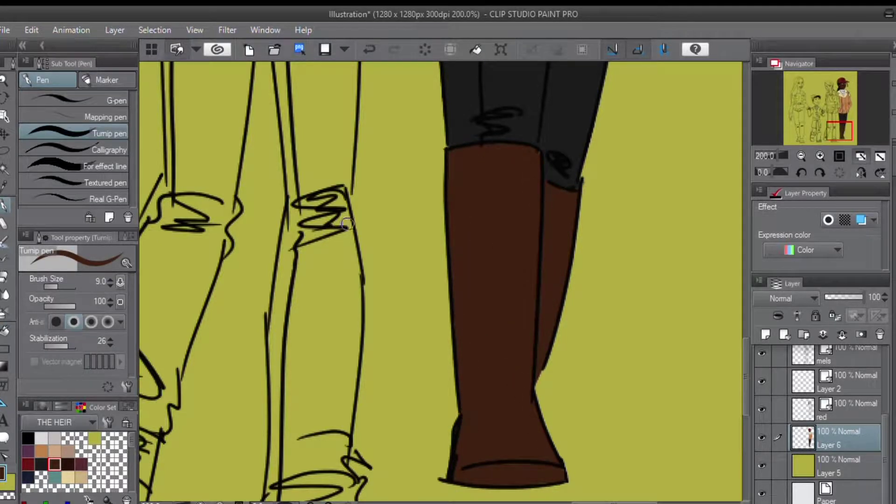
# - Delete the empty vector colouring layers and add new raster layers in their place beneath the oscar, abe and mels line art
pyautogui.click(857, 157)
pyautogui.moveTo(884, 430); pyautogui.dragTo(880, 377)
pyautogui.click(859, 412)
pyautogui.click(765, 335)
pyautogui.click(845, 434)
pyautogui.click(879, 335)
pyautogui.click(849, 411)
pyautogui.click(863, 420)
pyautogui.click(880, 335)
pyautogui.click(765, 335)
pyautogui.moveTo(881, 414); pyautogui.dragTo(881, 396)
pyautogui.click(859, 389)
pyautogui.click(879, 334)
pyautogui.click(765, 334)
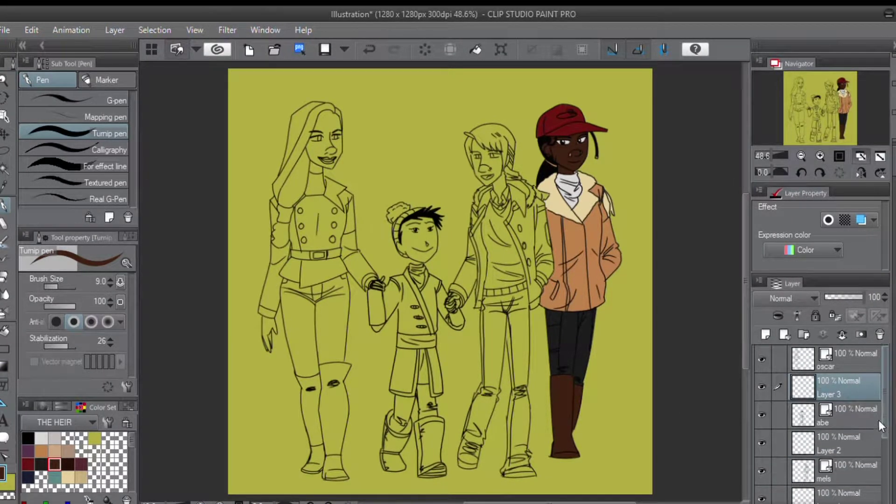
# - Paint the face, neck and hand of the figure beside the capped one light tan on Layer 1
pyautogui.scroll(-3, 863, 425)
pyautogui.click(845, 424)
pyautogui.scroll(5, 506, 241)
pyautogui.moveTo(466, 140); pyautogui.dragTo(461, 467)
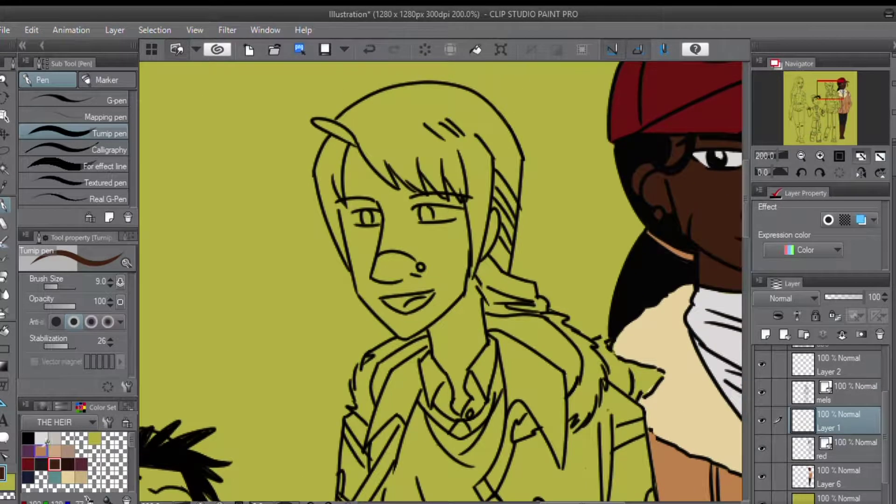
pyautogui.click(55, 451)
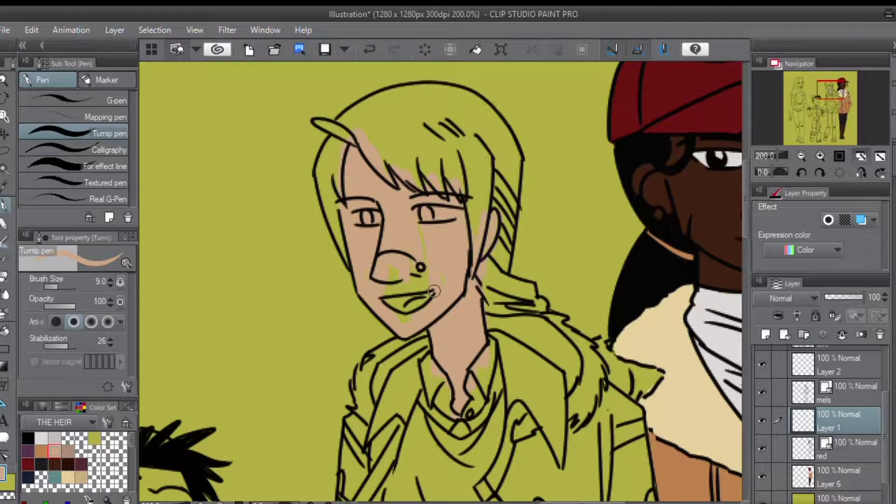
pyautogui.scroll(-5, 451, 419)
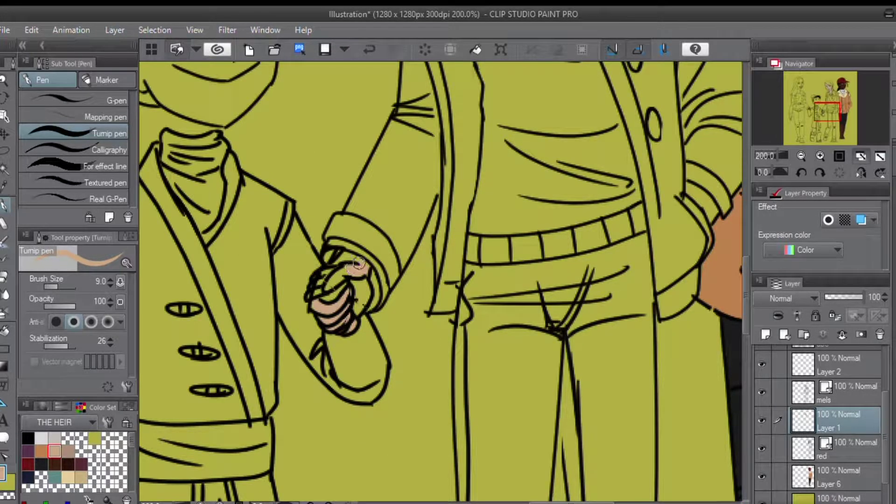
pyautogui.moveTo(553, 166); pyautogui.dragTo(320, 384)
# - Outline and fill the same figure's hair, including the ponytail, with orange-brown, and colour the irises to match
pyautogui.click(41, 451)
pyautogui.moveTo(370, 220)
pyautogui.mouseDown()
pyautogui.moveTo(330, 152)
pyautogui.moveTo(314, 200)
pyautogui.moveTo(315, 279)
pyautogui.moveTo(299, 201)
pyautogui.mouseUp()
pyautogui.moveTo(325, 153)
pyautogui.mouseDown()
pyautogui.moveTo(409, 126)
pyautogui.moveTo(386, 127)
pyautogui.moveTo(467, 153)
pyautogui.moveTo(491, 194)
pyautogui.moveTo(491, 321)
pyautogui.moveTo(519, 342)
pyautogui.moveTo(470, 344)
pyautogui.moveTo(464, 327)
pyautogui.moveTo(464, 298)
pyautogui.moveTo(466, 314)
pyautogui.moveTo(499, 335)
pyautogui.moveTo(475, 340)
pyautogui.moveTo(452, 288)
pyautogui.moveTo(442, 217)
pyautogui.moveTo(478, 246)
pyautogui.moveTo(462, 167)
pyautogui.moveTo(491, 213)
pyautogui.moveTo(421, 210)
pyautogui.moveTo(389, 184)
pyautogui.moveTo(393, 217)
pyautogui.moveTo(341, 171)
pyautogui.mouseUp()
pyautogui.press('g')
pyautogui.click(409, 163)
pyautogui.press('p')
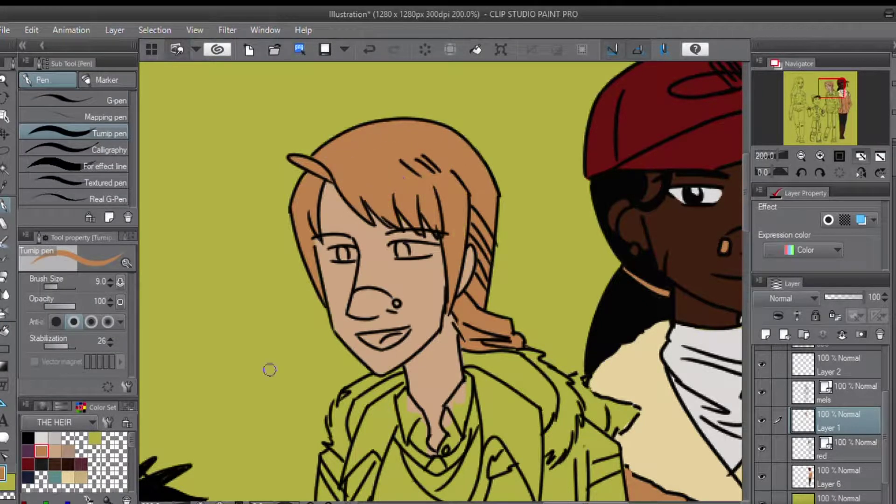
# - Shade the nose and under-eye areas greyish tan, and paint the eye whites and shirt collar light grey
pyautogui.click(68, 451)
pyautogui.moveTo(385, 298); pyautogui.dragTo(357, 299)
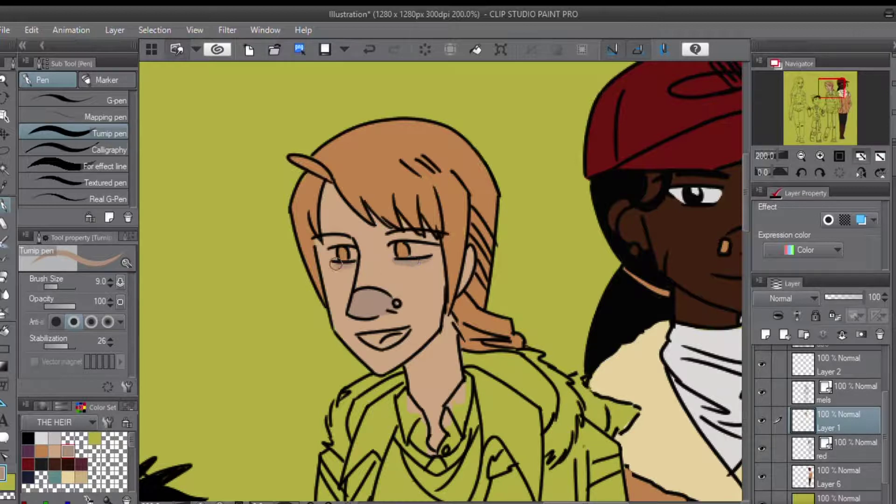
pyautogui.click(42, 439)
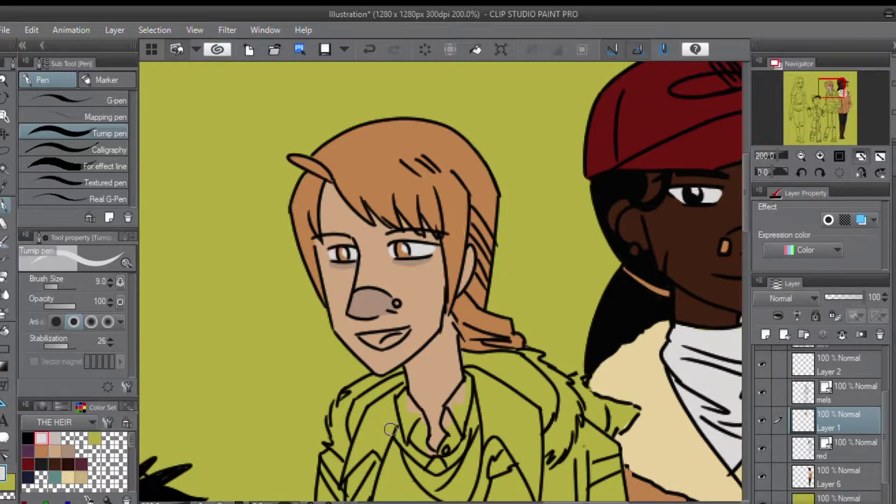
pyautogui.moveTo(391, 429); pyautogui.dragTo(334, 263)
pyautogui.moveTo(402, 265); pyautogui.dragTo(394, 239)
pyautogui.moveTo(395, 270)
pyautogui.mouseDown()
pyautogui.moveTo(368, 287)
pyautogui.moveTo(348, 234)
pyautogui.moveTo(357, 284)
pyautogui.moveTo(414, 267)
pyautogui.moveTo(378, 368)
pyautogui.moveTo(359, 299)
pyautogui.moveTo(339, 273)
pyautogui.moveTo(307, 366)
pyautogui.moveTo(334, 309)
pyautogui.mouseUp()
# - Outline the orange-haired figure's sweater down to its ribbed hem in purple, fill it and touch up its edges
pyautogui.click(28, 450)
pyautogui.moveTo(364, 383); pyautogui.dragTo(351, 169)
pyautogui.moveTo(379, 156)
pyautogui.mouseDown()
pyautogui.moveTo(456, 341)
pyautogui.moveTo(472, 413)
pyautogui.moveTo(296, 447)
pyautogui.moveTo(316, 243)
pyautogui.mouseUp()
pyautogui.press('g')
pyautogui.click(382, 279)
pyautogui.press('p')
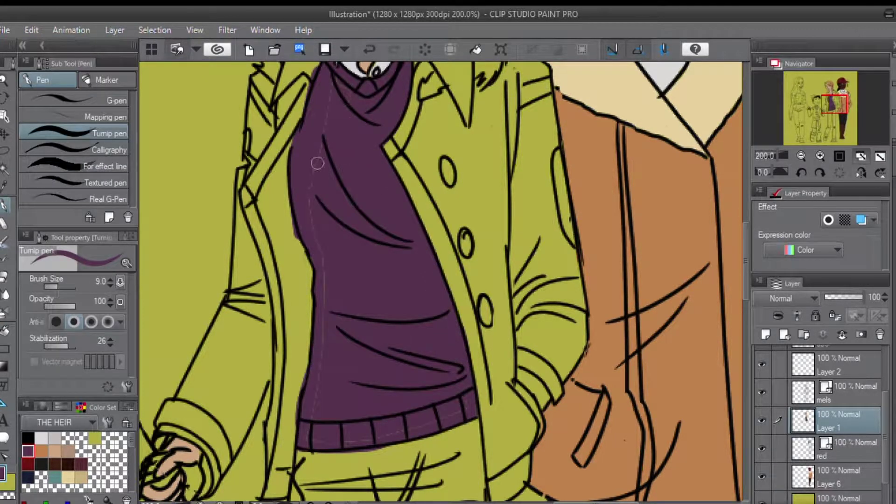
pyautogui.moveTo(347, 278); pyautogui.dragTo(278, 404)
# - Start colouring the orange-haired figure's coat collar and lapel dark red
pyautogui.click(28, 464)
pyautogui.moveTo(389, 332)
pyautogui.mouseDown()
pyautogui.moveTo(443, 294)
pyautogui.moveTo(371, 215)
pyautogui.moveTo(391, 273)
pyautogui.moveTo(389, 333)
pyautogui.moveTo(364, 374)
pyautogui.moveTo(390, 425)
pyautogui.mouseUp()
pyautogui.moveTo(392, 287)
pyautogui.mouseDown()
pyautogui.moveTo(433, 305)
pyautogui.moveTo(413, 268)
pyautogui.mouseUp()
# - Sample the neighbouring coat's cream and paint the fur hood trim on both sides of the neck
pyautogui.keyDown('alt'); pyautogui.click(553, 296); pyautogui.keyUp('alt')
pyautogui.moveTo(411, 317); pyautogui.dragTo(397, 314)
pyautogui.moveTo(450, 299)
pyautogui.mouseDown()
pyautogui.moveTo(474, 248)
pyautogui.moveTo(434, 207)
pyautogui.moveTo(452, 294)
pyautogui.mouseUp()
pyautogui.moveTo(247, 298)
pyautogui.mouseDown()
pyautogui.moveTo(242, 273)
pyautogui.moveTo(302, 218)
pyautogui.mouseUp()
pyautogui.moveTo(248, 246); pyautogui.dragTo(240, 298)
# - Outline the buttoned coat half and its sleeve in the sampled dark red and fill the area
pyautogui.keyDown('alt'); pyautogui.click(390, 304); pyautogui.keyUp('alt')
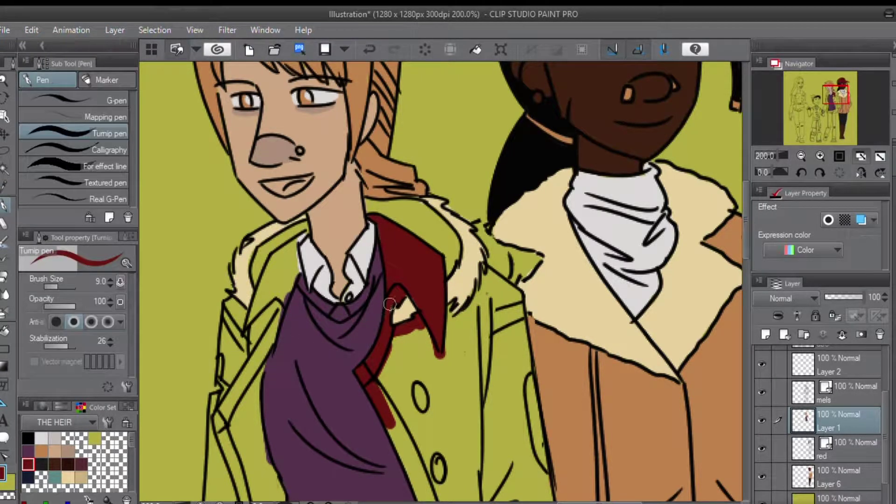
pyautogui.moveTo(449, 304)
pyautogui.mouseDown()
pyautogui.moveTo(486, 283)
pyautogui.moveTo(515, 292)
pyautogui.moveTo(541, 468)
pyautogui.mouseUp()
pyautogui.moveTo(541, 468)
pyautogui.mouseDown()
pyautogui.moveTo(488, 234)
pyautogui.moveTo(505, 332)
pyautogui.moveTo(462, 395)
pyautogui.moveTo(443, 465)
pyautogui.moveTo(407, 457)
pyautogui.moveTo(395, 359)
pyautogui.moveTo(353, 199)
pyautogui.moveTo(363, 270)
pyautogui.mouseUp()
pyautogui.press('g')
pyautogui.click(423, 228)
pyautogui.press('p')
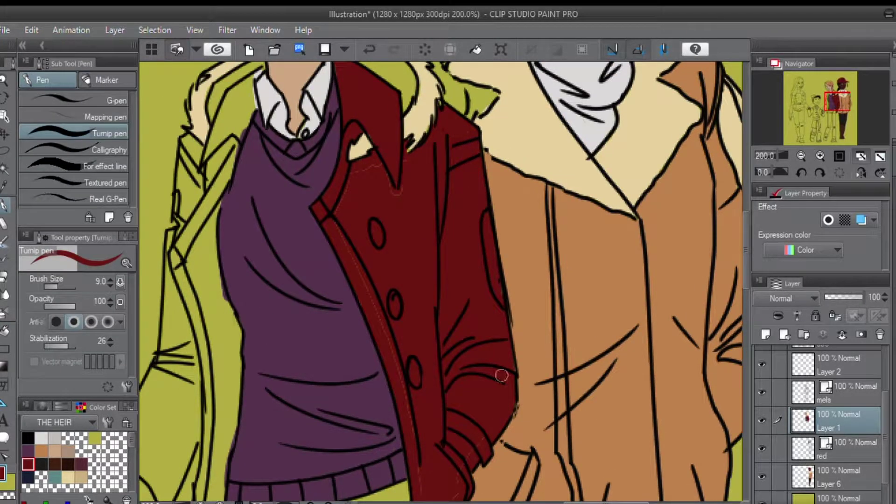
# - Touch up the unfilled edges of the buttoned coat half and its sleeve in dark red
pyautogui.moveTo(365, 280); pyautogui.dragTo(411, 420)
pyautogui.moveTo(411, 420); pyautogui.dragTo(406, 294)
pyautogui.moveTo(424, 398); pyautogui.dragTo(424, 417)
pyautogui.moveTo(424, 186); pyautogui.dragTo(505, 424)
# - Outline the open coat half, its lapel and the sleeve of the hand-holding arm in dark red
pyautogui.moveTo(327, 215)
pyautogui.mouseDown()
pyautogui.moveTo(339, 175)
pyautogui.moveTo(287, 261)
pyautogui.moveTo(273, 248)
pyautogui.moveTo(252, 345)
pyautogui.mouseUp()
pyautogui.moveTo(322, 217)
pyautogui.mouseDown()
pyautogui.moveTo(294, 327)
pyautogui.moveTo(318, 454)
pyautogui.mouseUp()
pyautogui.moveTo(298, 326); pyautogui.dragTo(300, 303)
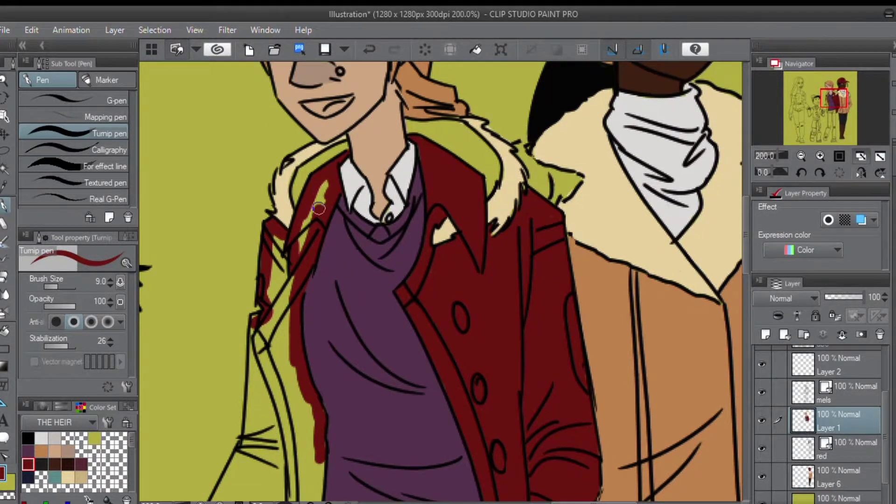
pyautogui.moveTo(323, 186); pyautogui.dragTo(302, 248)
pyautogui.moveTo(289, 409); pyautogui.dragTo(356, 220)
pyautogui.moveTo(385, 250)
pyautogui.mouseDown()
pyautogui.moveTo(360, 441)
pyautogui.moveTo(349, 357)
pyautogui.moveTo(292, 437)
pyautogui.moveTo(254, 382)
pyautogui.moveTo(319, 218)
pyautogui.moveTo(320, 124)
pyautogui.mouseUp()
# - Erase stray dark red along the open coat half and fill its outlined sleeve with dark red
pyautogui.press('e')
pyautogui.moveTo(300, 239); pyautogui.dragTo(273, 299)
pyautogui.press('p')
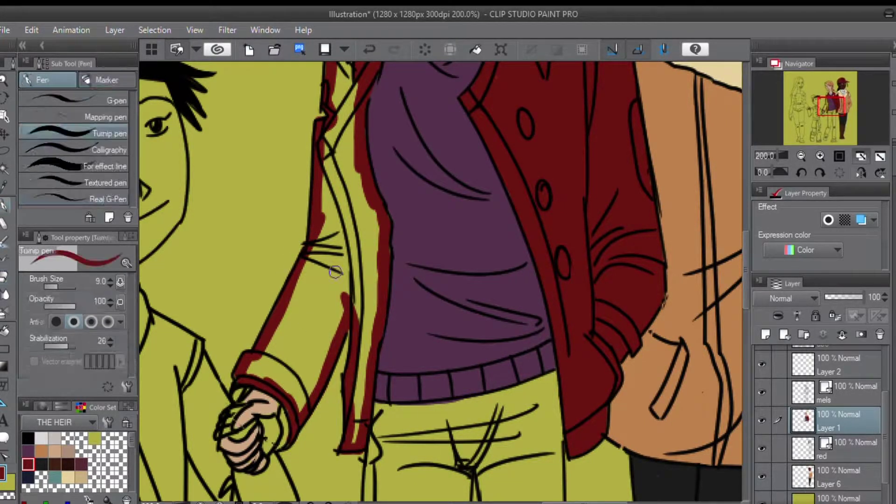
pyautogui.press('g')
pyautogui.click(335, 272)
pyautogui.press('p')
# - Fill in the rest of the open coat half in dark red and clean up its border using sampled colours
pyautogui.moveTo(340, 72); pyautogui.dragTo(363, 191)
pyautogui.moveTo(316, 412); pyautogui.dragTo(357, 289)
pyautogui.keyDown('alt'); pyautogui.click(446, 339); pyautogui.keyUp('alt')
pyautogui.keyDown('alt'); pyautogui.click(440, 225); pyautogui.keyUp('alt')
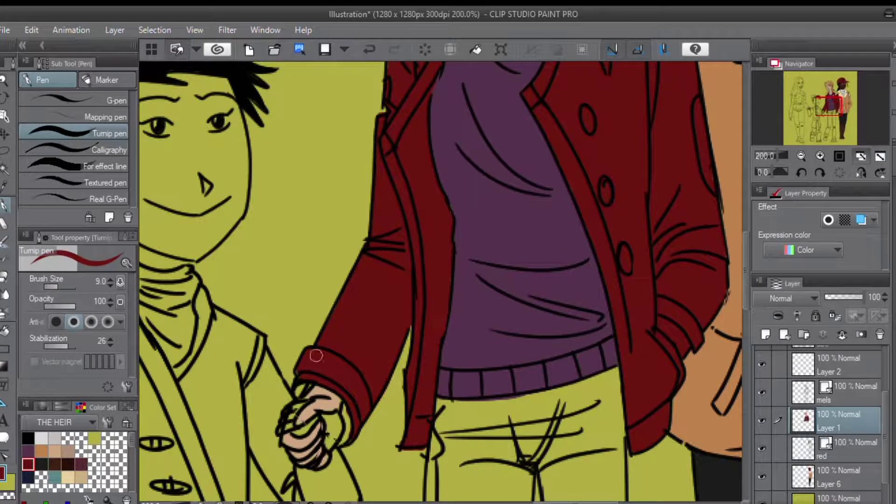
# - Paint the inside of the orange-haired figure's hood dark charcoal on both sides of the neck
pyautogui.scroll(8, 408, 261)
pyautogui.click(41, 464)
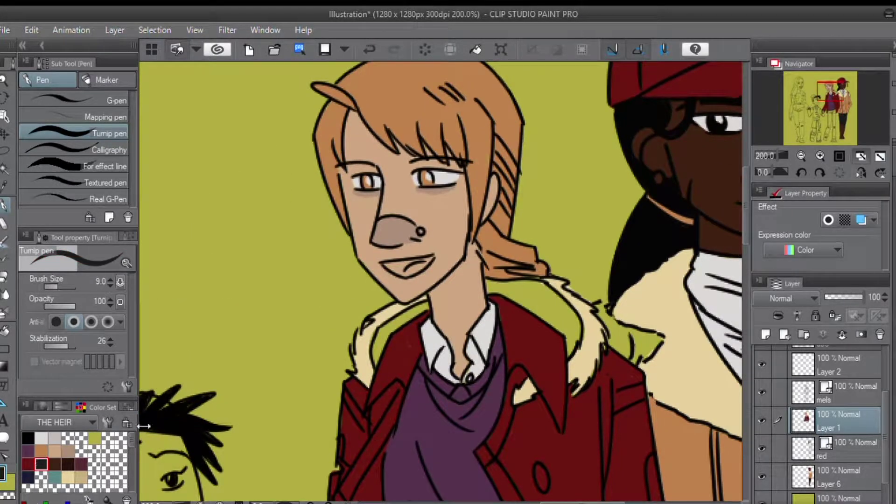
pyautogui.moveTo(566, 354)
pyautogui.mouseDown()
pyautogui.moveTo(568, 310)
pyautogui.moveTo(514, 285)
pyautogui.moveTo(545, 303)
pyautogui.mouseUp()
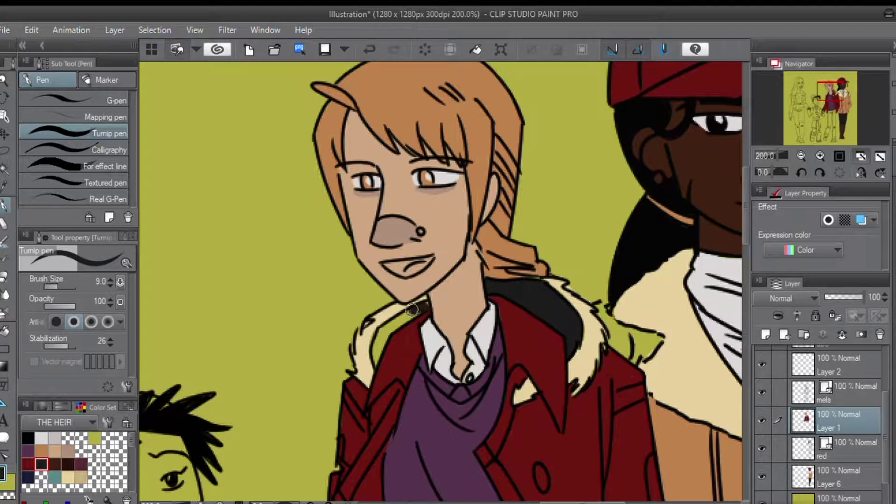
pyautogui.moveTo(395, 321); pyautogui.dragTo(376, 362)
# - Paint the inside of the open coat dark charcoal along the purple sweater, from the lapel down towards the hem
pyautogui.moveTo(373, 467)
pyautogui.mouseDown()
pyautogui.moveTo(410, 206)
pyautogui.moveTo(393, 263)
pyautogui.mouseUp()
pyautogui.moveTo(419, 179); pyautogui.dragTo(404, 206)
pyautogui.moveTo(428, 135)
pyautogui.mouseDown()
pyautogui.moveTo(373, 236)
pyautogui.moveTo(402, 314)
pyautogui.moveTo(419, 416)
pyautogui.moveTo(433, 375)
pyautogui.moveTo(432, 322)
pyautogui.moveTo(407, 198)
pyautogui.mouseUp()
pyautogui.moveTo(416, 164)
pyautogui.mouseDown()
pyautogui.moveTo(399, 225)
pyautogui.moveTo(411, 330)
pyautogui.moveTo(387, 231)
pyautogui.mouseUp()
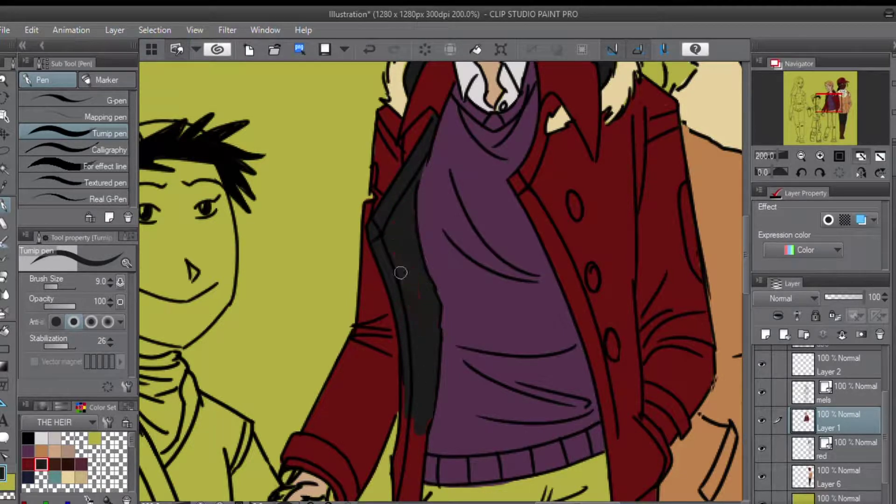
pyautogui.moveTo(417, 393); pyautogui.dragTo(464, 238)
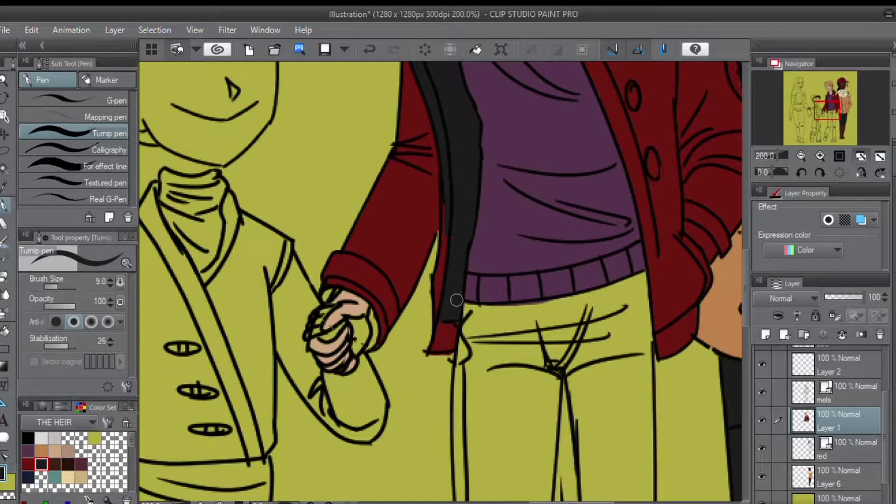
# - Erase stray charcoal around the coat lining and repaint the lapel and coat edge with sampled dark red and neighbouring colours
pyautogui.press('e')
pyautogui.moveTo(528, 309); pyautogui.dragTo(492, 311)
pyautogui.press('p')
pyautogui.moveTo(468, 188); pyautogui.dragTo(478, 364)
pyautogui.keyDown('alt'); pyautogui.click(484, 112); pyautogui.keyUp('alt')
pyautogui.moveTo(480, 128)
pyautogui.mouseDown()
pyautogui.moveTo(433, 215)
pyautogui.moveTo(450, 372)
pyautogui.moveTo(448, 320)
pyautogui.mouseUp()
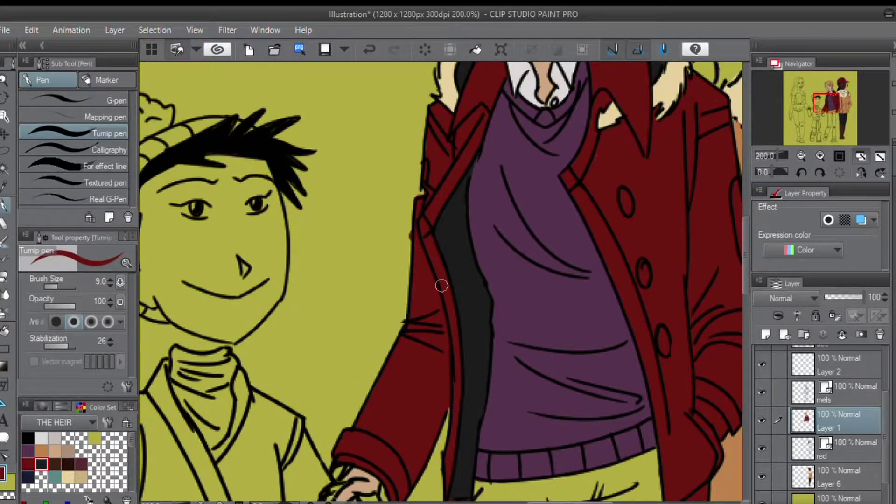
pyautogui.keyDown('alt'); pyautogui.click(497, 176); pyautogui.keyUp('alt')
pyautogui.moveTo(518, 281); pyautogui.dragTo(454, 368)
pyautogui.moveTo(459, 415); pyautogui.dragTo(441, 187)
pyautogui.moveTo(383, 411); pyautogui.dragTo(367, 218)
# - Outline the orange-haired figure's trousers in light grey from the waistband down both legs to the shoes
pyautogui.click(55, 438)
pyautogui.moveTo(550, 251); pyautogui.dragTo(540, 415)
pyautogui.moveTo(559, 96)
pyautogui.mouseDown()
pyautogui.moveTo(560, 468)
pyautogui.moveTo(545, 130)
pyautogui.mouseUp()
pyautogui.moveTo(546, 132)
pyautogui.mouseDown()
pyautogui.moveTo(540, 178)
pyautogui.moveTo(550, 288)
pyautogui.moveTo(539, 418)
pyautogui.mouseUp()
pyautogui.scroll(-5, 539, 418)
pyautogui.moveTo(532, 277)
pyautogui.mouseDown()
pyautogui.moveTo(460, 346)
pyautogui.moveTo(455, 145)
pyautogui.mouseUp()
pyautogui.scroll(5, 459, 163)
pyautogui.moveTo(467, 410)
pyautogui.mouseDown()
pyautogui.moveTo(485, 177)
pyautogui.moveTo(463, 67)
pyautogui.moveTo(422, 292)
pyautogui.mouseUp()
pyautogui.moveTo(436, 270); pyautogui.dragTo(409, 481)
pyautogui.scroll(-5, 410, 481)
pyautogui.moveTo(460, 201)
pyautogui.mouseDown()
pyautogui.moveTo(385, 440)
pyautogui.moveTo(315, 412)
pyautogui.moveTo(311, 390)
pyautogui.moveTo(351, 260)
pyautogui.moveTo(400, 154)
pyautogui.mouseUp()
pyautogui.scroll(5, 399, 154)
pyautogui.moveTo(406, 434)
pyautogui.mouseDown()
pyautogui.moveTo(399, 398)
pyautogui.moveTo(392, 144)
pyautogui.moveTo(402, 100)
pyautogui.moveTo(508, 94)
pyautogui.mouseUp()
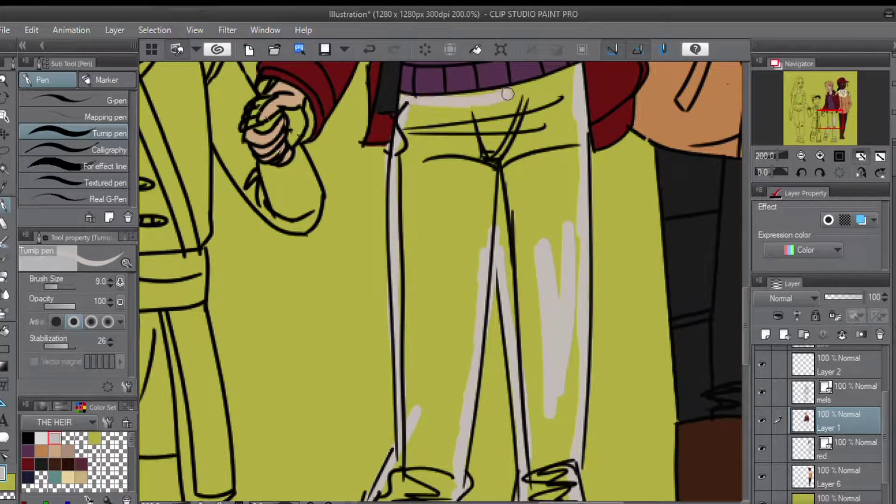
# - Fill the outlined trousers with light grey and tidy their edges down to the ankles on Layer 1
pyautogui.scroll(3, 527, 103)
pyautogui.press('g')
pyautogui.click(420, 284)
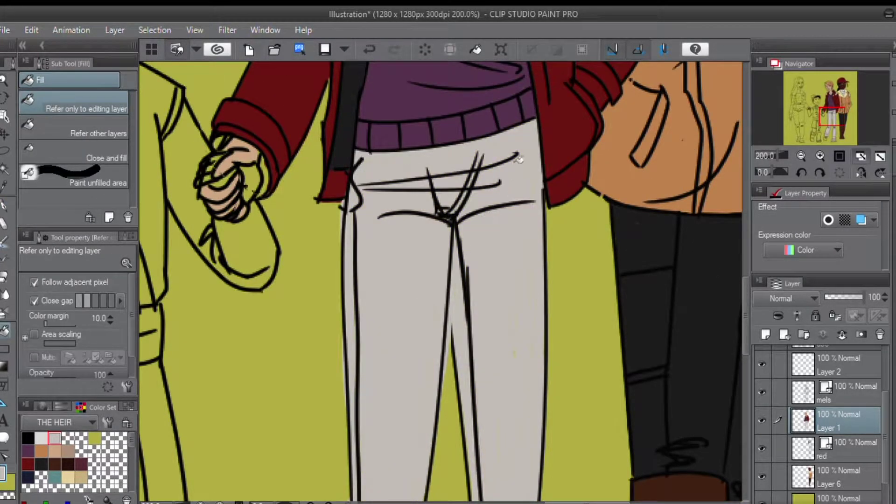
pyautogui.press('p')
pyautogui.press('e')
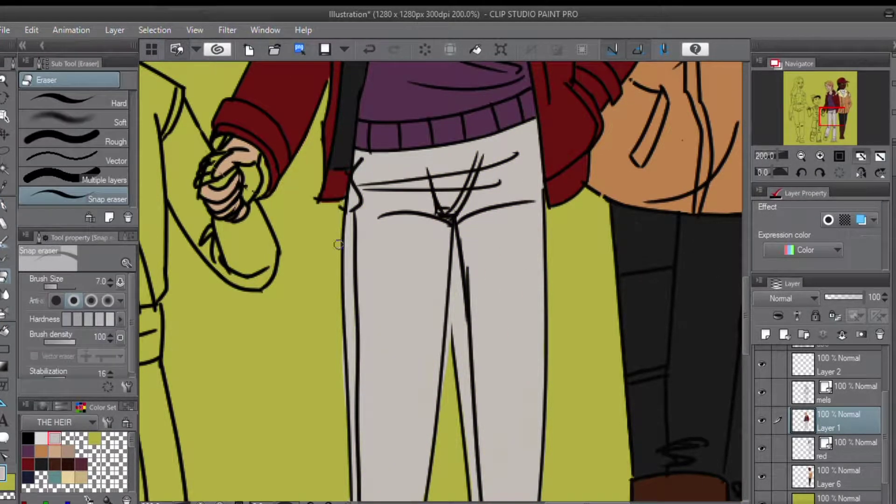
pyautogui.press('p')
pyautogui.click(838, 393)
pyautogui.press('e')
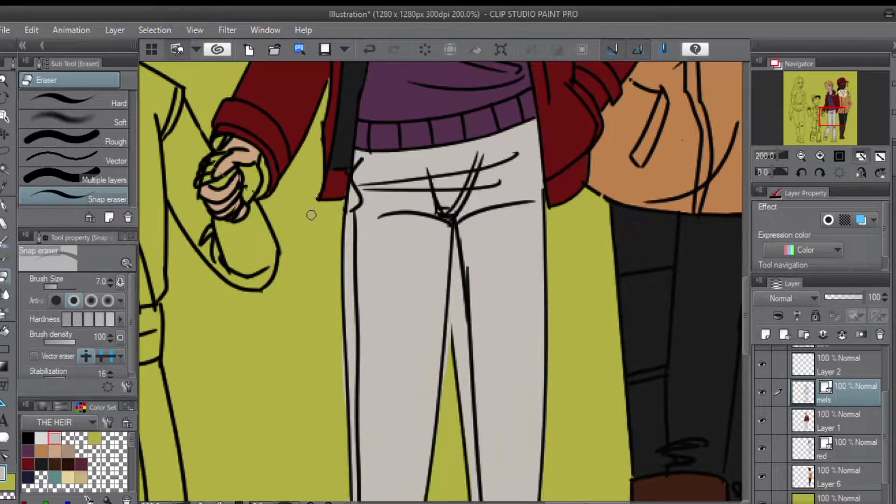
pyautogui.click(810, 429)
pyautogui.press('p')
pyautogui.scroll(-5, 437, 287)
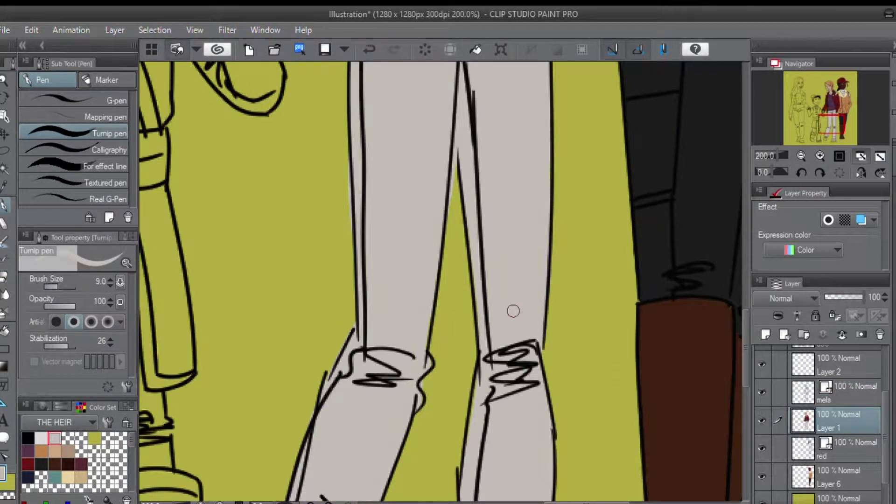
pyautogui.scroll(-4, 542, 443)
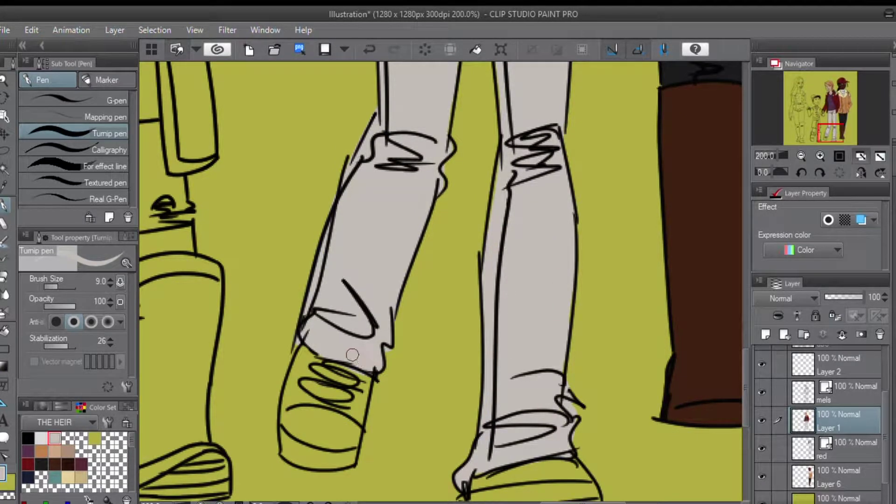
pyautogui.scroll(5, 434, 148)
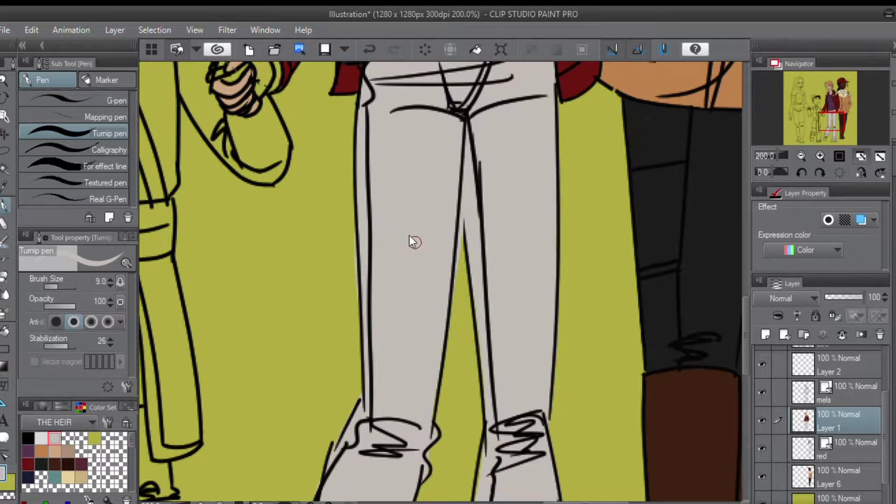
# - Paint the toe caps and soles of the orange-haired figure's shoes light grey
pyautogui.scroll(-3, 415, 243)
pyautogui.scroll(2, 370, 391)
pyautogui.moveTo(357, 402)
pyautogui.mouseDown()
pyautogui.moveTo(396, 422)
pyautogui.moveTo(381, 385)
pyautogui.moveTo(357, 414)
pyautogui.moveTo(381, 413)
pyautogui.moveTo(393, 401)
pyautogui.moveTo(373, 362)
pyautogui.moveTo(392, 357)
pyautogui.mouseUp()
pyautogui.moveTo(558, 431)
pyautogui.mouseDown()
pyautogui.moveTo(534, 425)
pyautogui.moveTo(491, 448)
pyautogui.moveTo(567, 438)
pyautogui.mouseUp()
# - Paint the shoe uppers dark purple, then restore the laces and clean the shoe edges with sampled light grey and the eraser
pyautogui.click(28, 451)
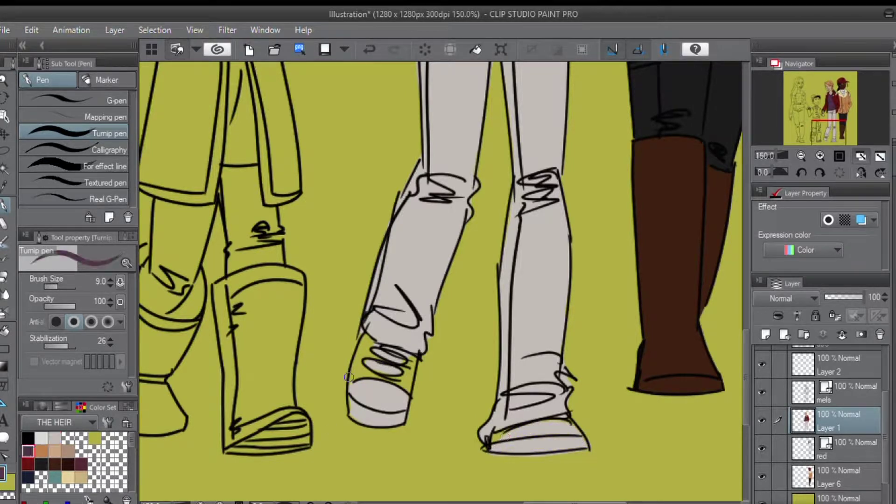
pyautogui.moveTo(354, 376); pyautogui.dragTo(368, 345)
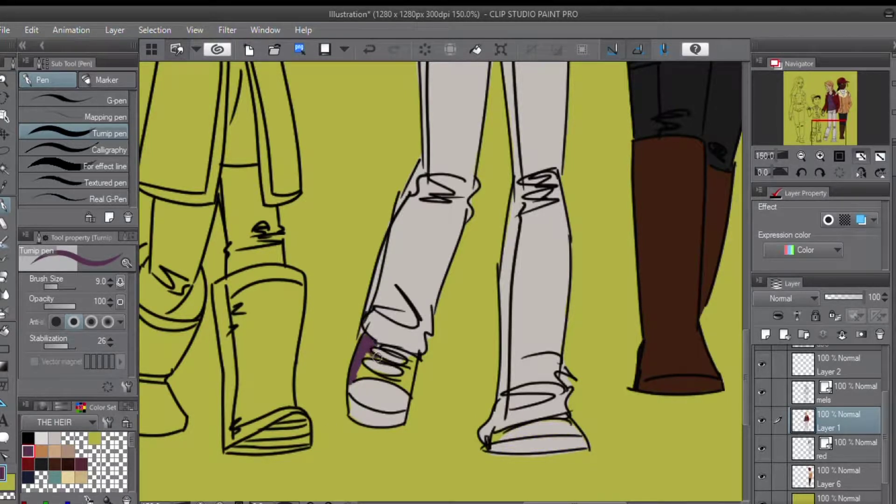
pyautogui.moveTo(411, 363)
pyautogui.mouseDown()
pyautogui.moveTo(406, 384)
pyautogui.moveTo(402, 365)
pyautogui.moveTo(402, 377)
pyautogui.moveTo(356, 377)
pyautogui.mouseUp()
pyautogui.keyDown('alt'); pyautogui.click(393, 368); pyautogui.keyUp('alt')
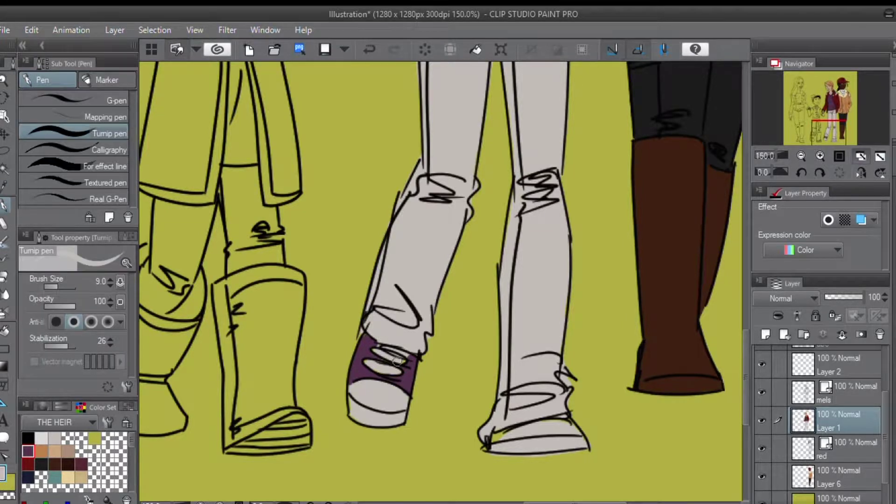
pyautogui.keyDown('alt'); pyautogui.click(368, 362); pyautogui.keyUp('alt')
pyautogui.moveTo(486, 440); pyautogui.dragTo(503, 430)
pyautogui.keyDown('alt'); pyautogui.click(548, 414); pyautogui.keyUp('alt')
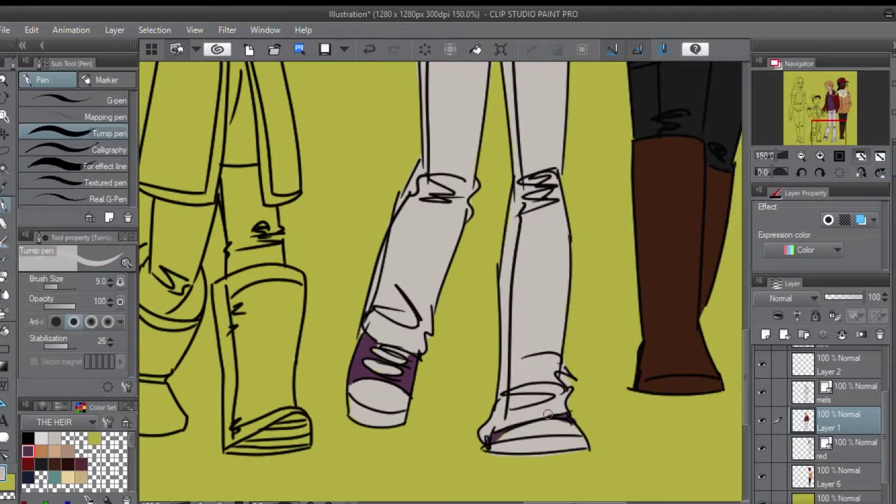
pyautogui.press('e')
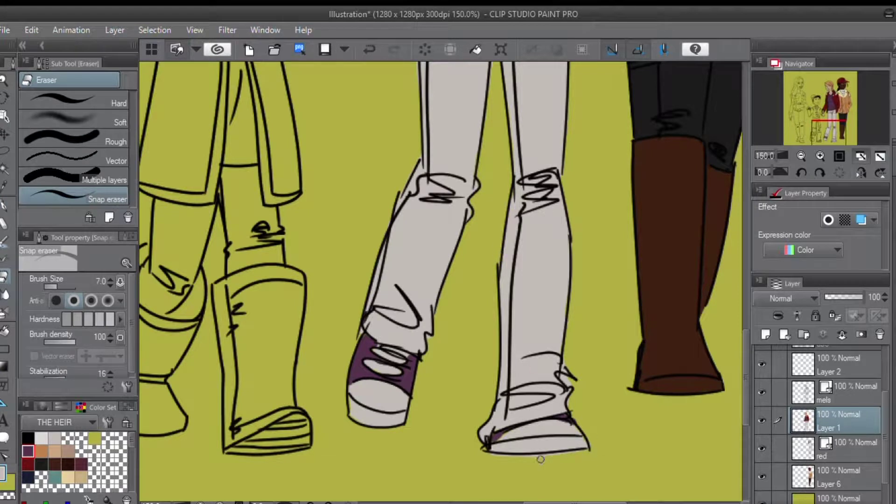
pyautogui.press('p')
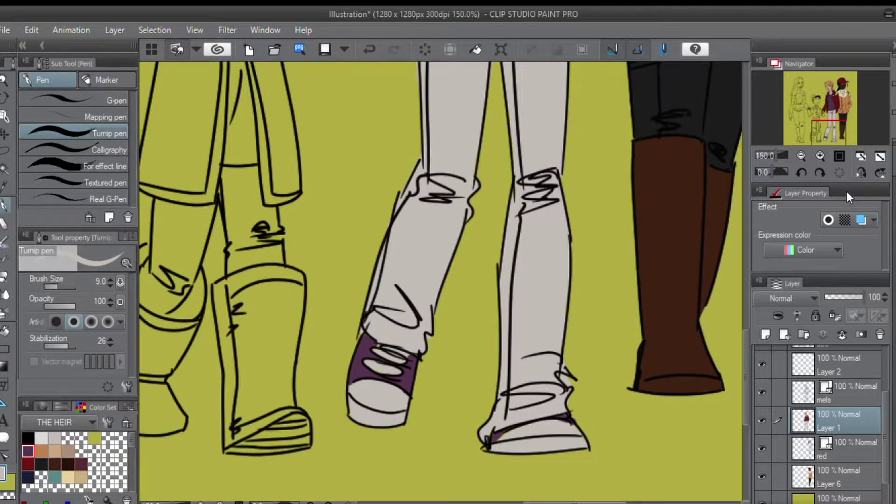
# - On Layer 3, fill the long-haired woman's face and neck with orange-brown and erase the colour outside the outlines
pyautogui.click(839, 155)
pyautogui.click(861, 156)
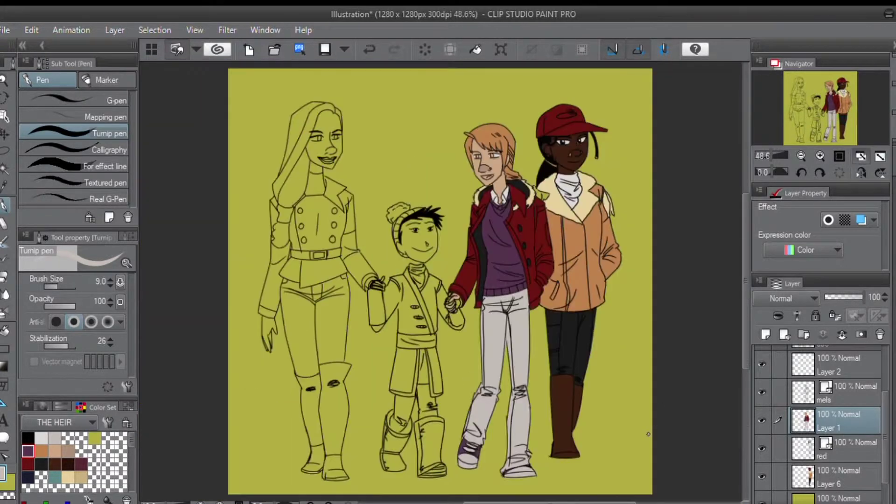
pyautogui.moveTo(884, 404); pyautogui.dragTo(883, 355)
pyautogui.click(845, 388)
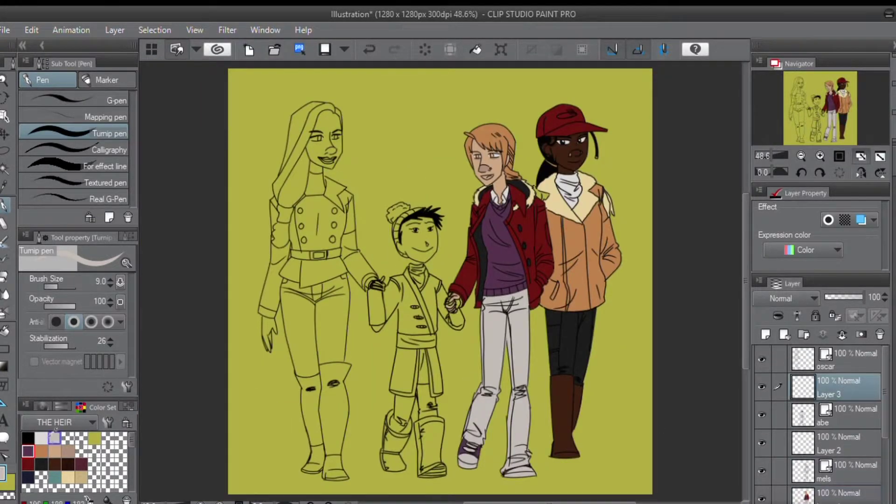
pyautogui.click(41, 451)
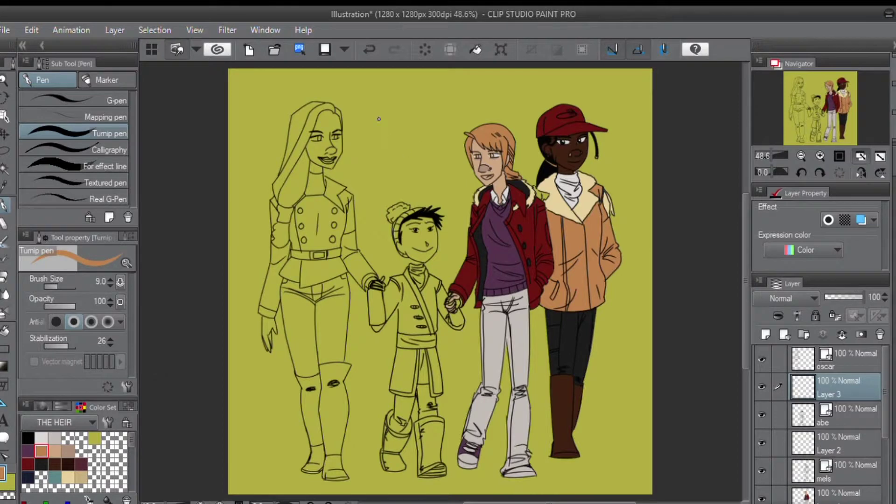
pyautogui.scroll(5, 308, 152)
pyautogui.moveTo(326, 170); pyautogui.dragTo(287, 317)
pyautogui.moveTo(419, 235)
pyautogui.mouseDown()
pyautogui.moveTo(385, 159)
pyautogui.moveTo(308, 245)
pyautogui.moveTo(289, 345)
pyautogui.moveTo(336, 397)
pyautogui.moveTo(419, 320)
pyautogui.moveTo(422, 244)
pyautogui.mouseUp()
pyautogui.press('g')
pyautogui.click(344, 304)
pyautogui.press('p')
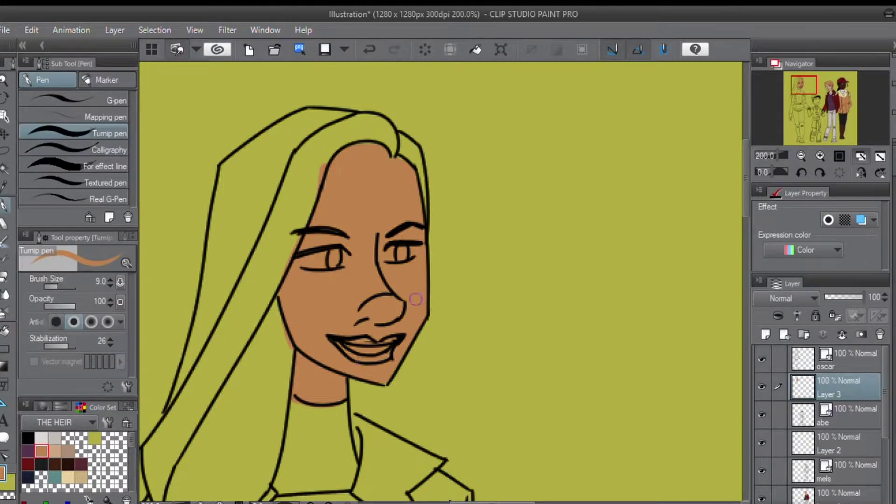
pyautogui.press('e')
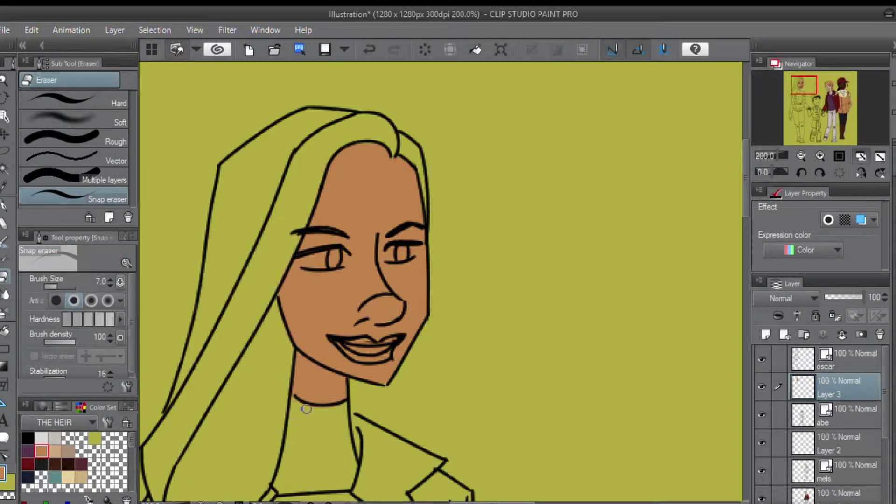
# - Paint the whites of the woman's eyes and her teeth off-white
pyautogui.press('p')
pyautogui.click(41, 438)
pyautogui.moveTo(327, 255)
pyautogui.mouseDown()
pyautogui.moveTo(345, 261)
pyautogui.moveTo(296, 261)
pyautogui.mouseUp()
pyautogui.moveTo(297, 261); pyautogui.dragTo(332, 256)
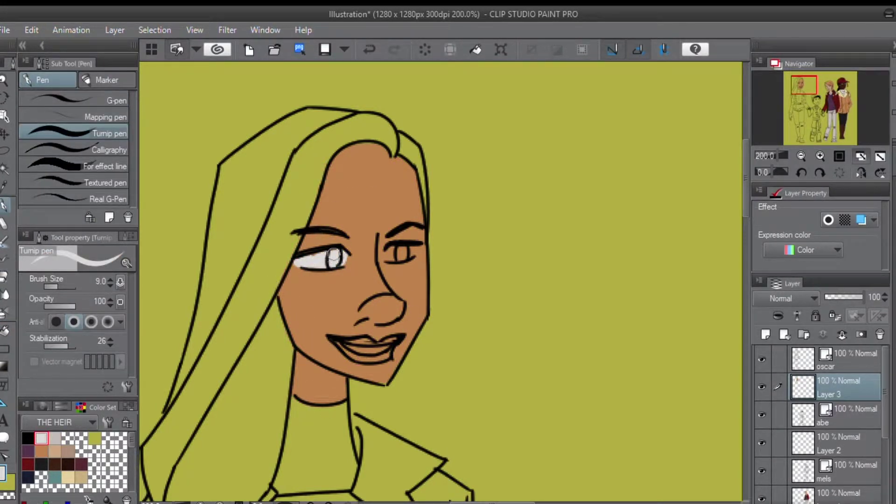
pyautogui.moveTo(398, 256); pyautogui.dragTo(416, 253)
pyautogui.moveTo(386, 341)
pyautogui.mouseDown()
pyautogui.moveTo(363, 350)
pyautogui.moveTo(376, 345)
pyautogui.moveTo(329, 343)
pyautogui.moveTo(366, 360)
pyautogui.moveTo(354, 358)
pyautogui.mouseUp()
# - Colour the woman's irises and lips dark navy
pyautogui.click(28, 476)
pyautogui.moveTo(336, 254); pyautogui.dragTo(333, 262)
pyautogui.moveTo(402, 250); pyautogui.dragTo(404, 252)
pyautogui.press('x')
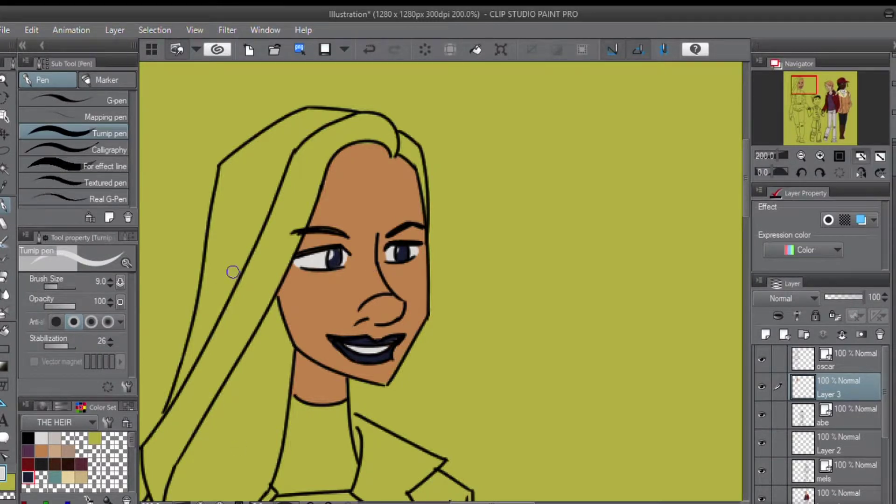
pyautogui.press('x')
pyautogui.click(42, 464)
pyautogui.moveTo(273, 176); pyautogui.dragTo(201, 366)
pyautogui.hotkey('ctrl', 'z')
pyautogui.click(28, 477)
pyautogui.hotkey('ctrl', 'z')
# - Outline and fill the back section of the woman's hair in dark charcoal, including the strip beside her forehead
pyautogui.click(42, 464)
pyautogui.moveTo(212, 295); pyautogui.dragTo(188, 386)
pyautogui.moveTo(397, 144)
pyautogui.mouseDown()
pyautogui.moveTo(420, 171)
pyautogui.moveTo(425, 203)
pyautogui.moveTo(400, 138)
pyautogui.moveTo(338, 117)
pyautogui.moveTo(301, 117)
pyautogui.moveTo(233, 164)
pyautogui.mouseUp()
pyautogui.moveTo(263, 137)
pyautogui.mouseDown()
pyautogui.moveTo(225, 166)
pyautogui.moveTo(196, 357)
pyautogui.moveTo(166, 428)
pyautogui.mouseUp()
pyautogui.moveTo(277, 199)
pyautogui.mouseDown()
pyautogui.moveTo(337, 125)
pyautogui.moveTo(227, 216)
pyautogui.mouseUp()
pyautogui.press('g')
pyautogui.click(244, 201)
pyautogui.press('p')
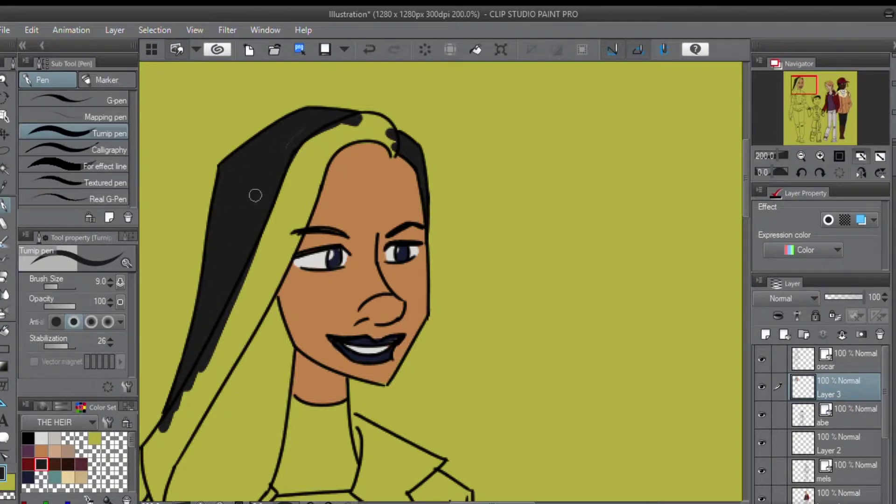
# - Outline and fill the woman's front hair section and its tied tail over the shoulder in dark charcoal
pyautogui.moveTo(221, 366); pyautogui.dragTo(289, 157)
pyautogui.moveTo(344, 92)
pyautogui.mouseDown()
pyautogui.moveTo(357, 142)
pyautogui.moveTo(350, 207)
pyautogui.moveTo(325, 285)
pyautogui.moveTo(334, 272)
pyautogui.moveTo(266, 338)
pyautogui.moveTo(272, 328)
pyautogui.moveTo(290, 338)
pyautogui.moveTo(270, 389)
pyautogui.moveTo(268, 470)
pyautogui.moveTo(255, 485)
pyautogui.mouseUp()
pyautogui.moveTo(245, 450); pyautogui.dragTo(283, 372)
pyautogui.moveTo(301, 407)
pyautogui.mouseDown()
pyautogui.moveTo(255, 411)
pyautogui.moveTo(253, 376)
pyautogui.moveTo(254, 344)
pyautogui.moveTo(282, 313)
pyautogui.moveTo(276, 237)
pyautogui.moveTo(315, 126)
pyautogui.mouseUp()
pyautogui.moveTo(303, 159); pyautogui.dragTo(301, 304)
pyautogui.moveTo(372, 166); pyautogui.dragTo(284, 304)
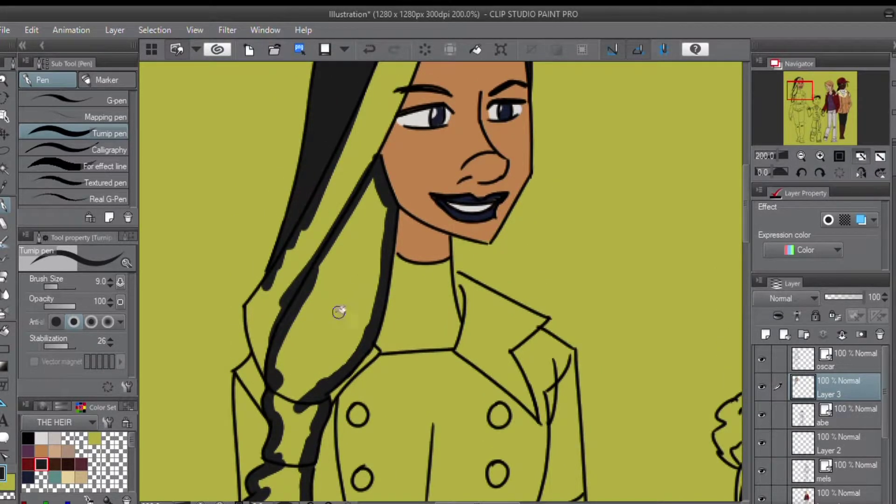
pyautogui.click(336, 314)
pyautogui.moveTo(293, 386); pyautogui.dragTo(326, 219)
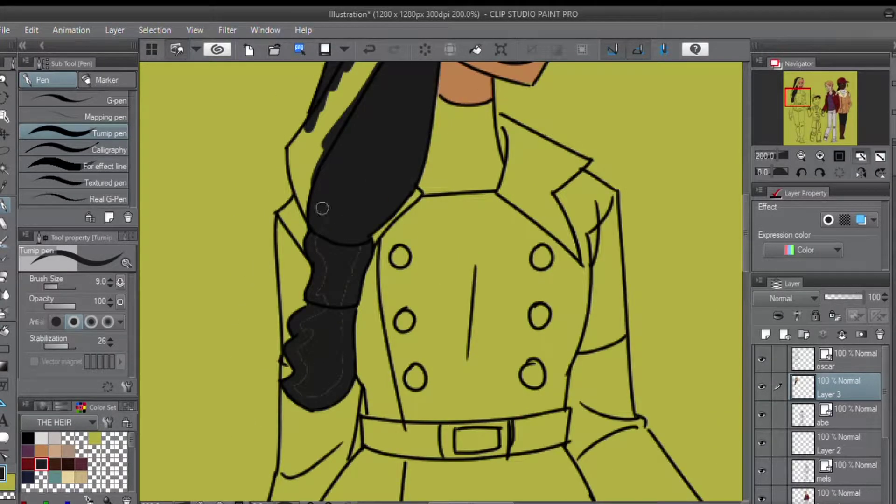
pyautogui.moveTo(331, 317); pyautogui.dragTo(286, 486)
# - Outline the broad front streak of the woman's hair in off-white, from the parting down to the shoulder
pyautogui.click(42, 438)
pyautogui.moveTo(462, 141)
pyautogui.mouseDown()
pyautogui.moveTo(441, 105)
pyautogui.moveTo(390, 128)
pyautogui.mouseUp()
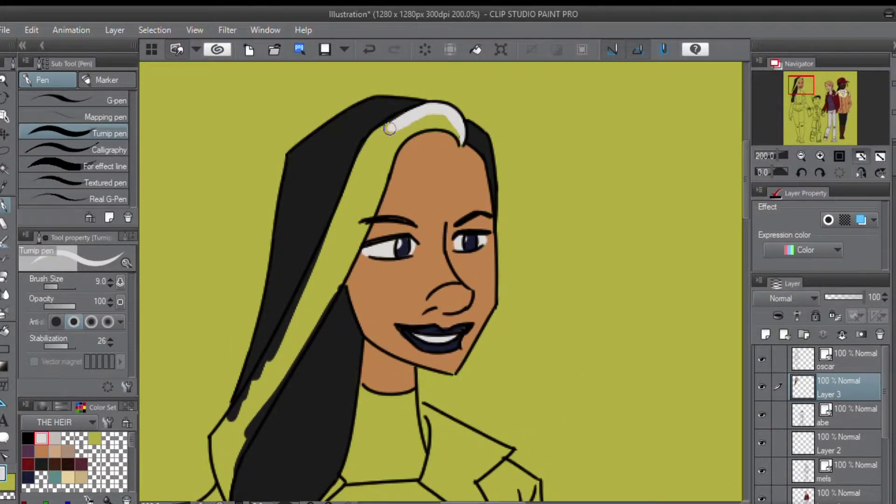
pyautogui.moveTo(429, 107)
pyautogui.mouseDown()
pyautogui.moveTo(387, 129)
pyautogui.moveTo(362, 164)
pyautogui.moveTo(346, 219)
pyautogui.moveTo(306, 278)
pyautogui.moveTo(264, 378)
pyautogui.mouseUp()
pyautogui.moveTo(264, 378)
pyautogui.mouseDown()
pyautogui.moveTo(319, 321)
pyautogui.moveTo(302, 339)
pyautogui.moveTo(274, 422)
pyautogui.moveTo(387, 231)
pyautogui.moveTo(462, 75)
pyautogui.mouseUp()
pyautogui.moveTo(462, 75)
pyautogui.mouseDown()
pyautogui.moveTo(401, 157)
pyautogui.moveTo(460, 148)
pyautogui.moveTo(467, 164)
pyautogui.mouseUp()
# - Fill in the remaining middle of the hair streak with sampled off-white
pyautogui.keyDown('alt'); pyautogui.click(450, 174); pyautogui.keyUp('alt')
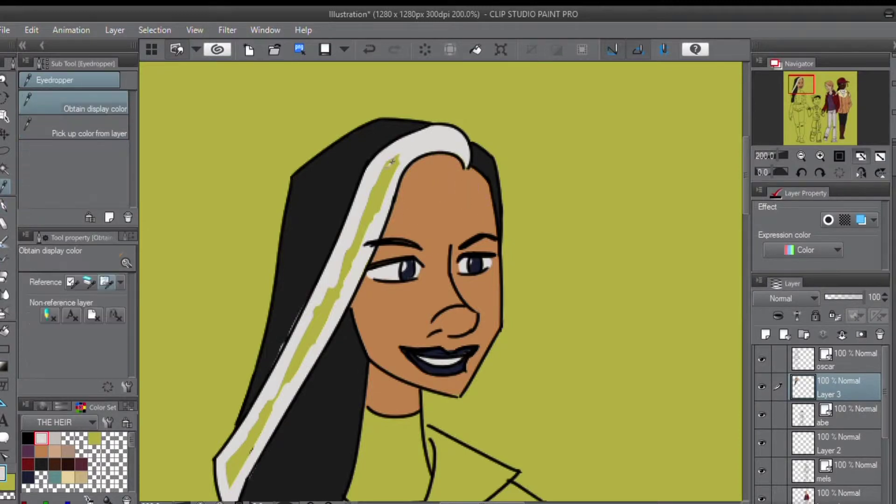
pyautogui.keyDown('alt'); pyautogui.click(378, 216); pyautogui.keyUp('alt')
pyautogui.moveTo(397, 159); pyautogui.dragTo(247, 444)
pyautogui.moveTo(247, 443); pyautogui.dragTo(334, 281)
pyautogui.moveTo(334, 281)
pyautogui.mouseDown()
pyautogui.moveTo(314, 302)
pyautogui.moveTo(320, 326)
pyautogui.mouseUp()
# - Touch up the dark hair beside the streak, the mouth and the eyes using colours sampled from the drawing
pyautogui.keyDown('alt'); pyautogui.click(357, 289); pyautogui.keyUp('alt')
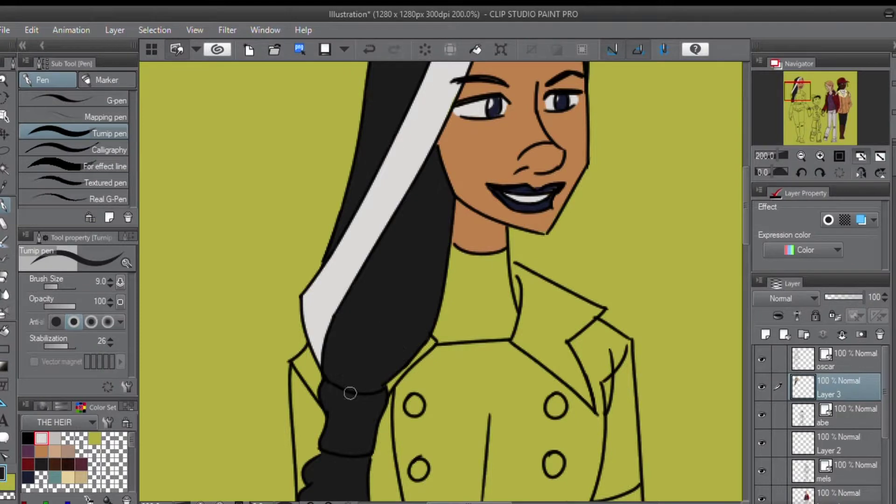
pyautogui.moveTo(350, 402); pyautogui.dragTo(376, 217)
pyautogui.moveTo(439, 93); pyautogui.dragTo(319, 372)
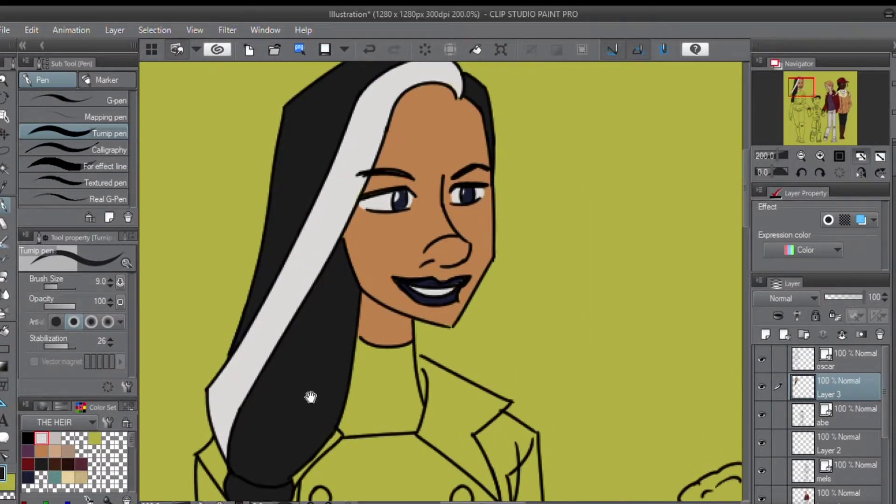
pyautogui.keyDown('alt'); pyautogui.click(401, 267); pyautogui.keyUp('alt')
pyautogui.keyDown('alt'); pyautogui.click(438, 290); pyautogui.keyUp('alt')
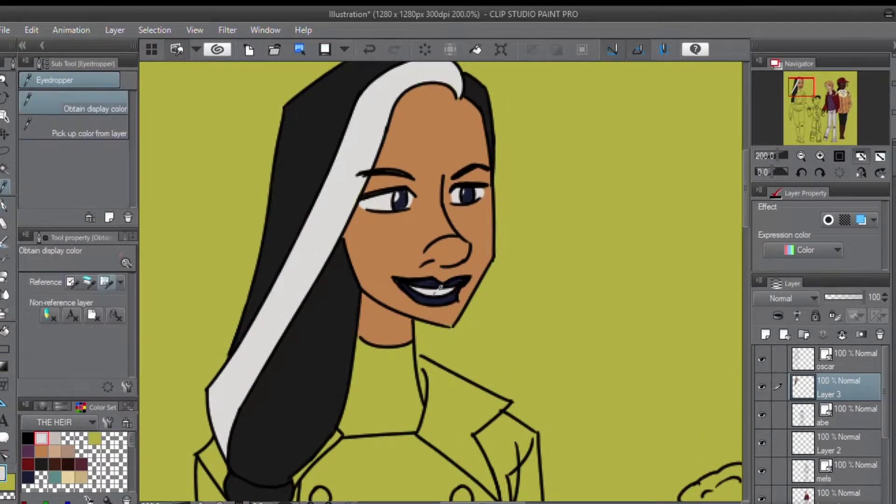
pyautogui.keyDown('alt'); pyautogui.click(399, 200); pyautogui.keyUp('alt')
# - On the oscar line layer, clean up the woman's eyebrow and jaw lines and redraw the tip of her chin in black
pyautogui.hotkey('alt', ']')
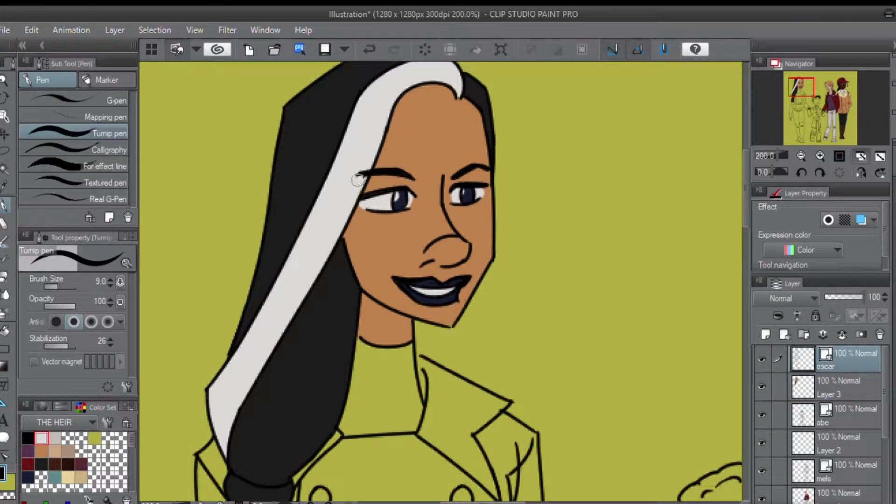
pyautogui.press('e')
pyautogui.press('p')
pyautogui.moveTo(456, 322); pyautogui.dragTo(447, 327)
pyautogui.press('e')
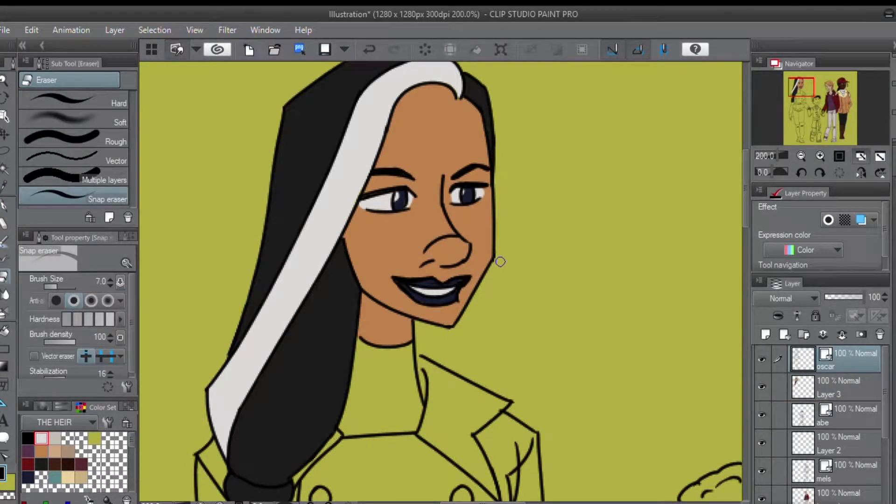
pyautogui.press('p')
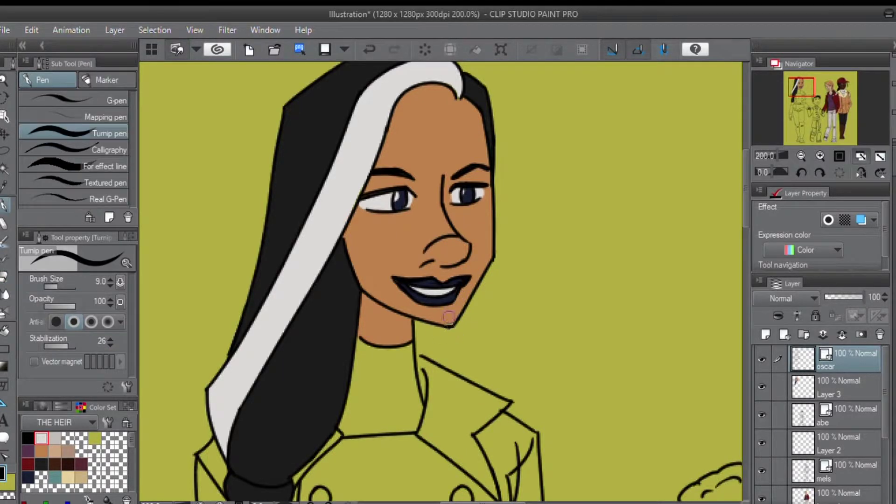
# - On Layer 3, fill the woman's turtleneck collar with off-white
pyautogui.scroll(-5, 314, 316)
pyautogui.press('i')
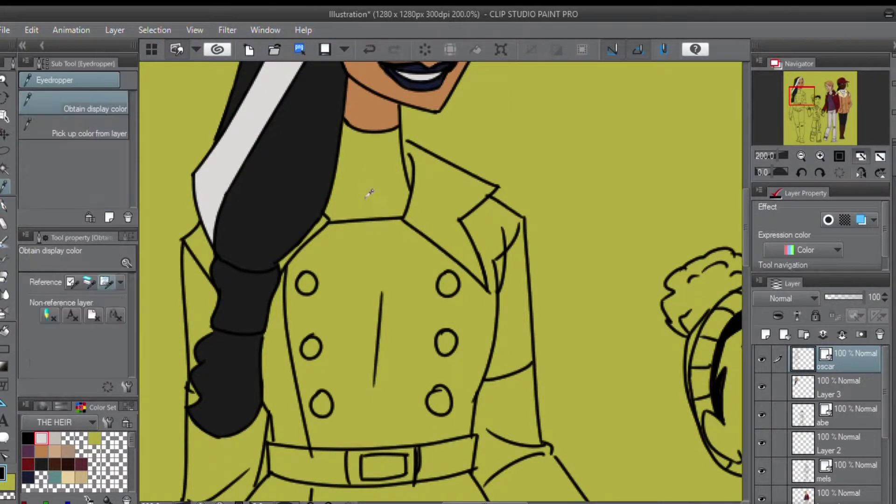
pyautogui.click(810, 396)
pyautogui.click(248, 121)
pyautogui.press('p')
pyautogui.moveTo(391, 210)
pyautogui.mouseDown()
pyautogui.moveTo(395, 142)
pyautogui.moveTo(369, 130)
pyautogui.moveTo(345, 148)
pyautogui.moveTo(392, 217)
pyautogui.moveTo(357, 165)
pyautogui.mouseUp()
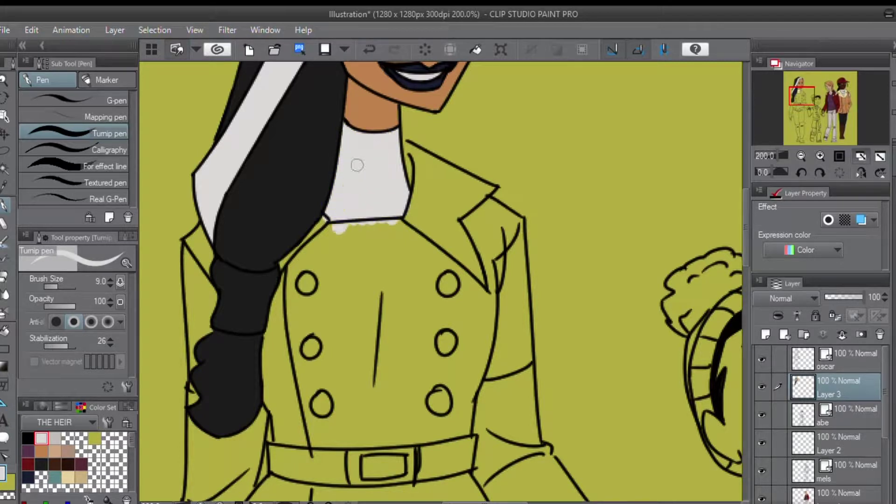
# - Paint the coat's collar and shoulder dark navy and outline the upper sleeve beside the boy
pyautogui.click(28, 475)
pyautogui.moveTo(469, 205)
pyautogui.mouseDown()
pyautogui.moveTo(509, 224)
pyautogui.moveTo(416, 151)
pyautogui.moveTo(420, 228)
pyautogui.moveTo(469, 191)
pyautogui.moveTo(415, 200)
pyautogui.moveTo(471, 261)
pyautogui.moveTo(498, 314)
pyautogui.mouseUp()
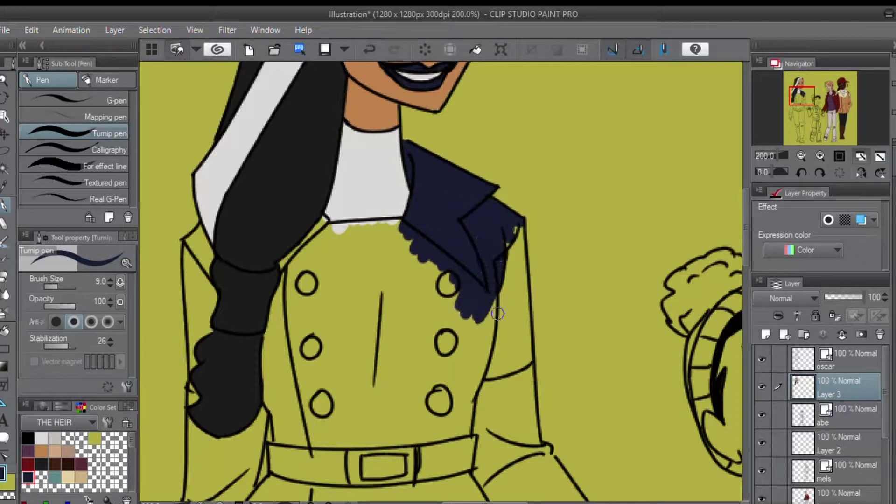
pyautogui.moveTo(518, 225); pyautogui.dragTo(537, 470)
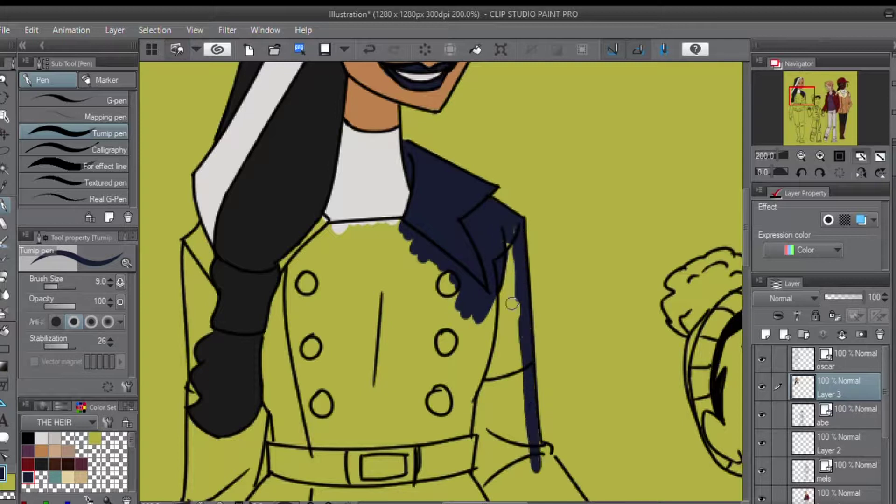
pyautogui.moveTo(511, 243); pyautogui.dragTo(504, 348)
# - Continue the dark navy outline along the coat's sleeves, cuffs, peplum hem and the end of the hair
pyautogui.moveTo(401, 228)
pyautogui.mouseDown()
pyautogui.moveTo(319, 225)
pyautogui.moveTo(293, 255)
pyautogui.moveTo(268, 386)
pyautogui.moveTo(321, 311)
pyautogui.mouseUp()
pyautogui.moveTo(321, 309); pyautogui.dragTo(327, 337)
pyautogui.moveTo(318, 341)
pyautogui.mouseDown()
pyautogui.moveTo(272, 369)
pyautogui.moveTo(247, 354)
pyautogui.mouseUp()
pyautogui.moveTo(248, 288)
pyautogui.mouseDown()
pyautogui.moveTo(264, 181)
pyautogui.moveTo(241, 177)
pyautogui.moveTo(247, 254)
pyautogui.moveTo(254, 252)
pyautogui.mouseUp()
pyautogui.moveTo(497, 337); pyautogui.dragTo(327, 146)
pyautogui.moveTo(420, 182)
pyautogui.mouseDown()
pyautogui.moveTo(507, 292)
pyautogui.moveTo(448, 313)
pyautogui.moveTo(450, 345)
pyautogui.moveTo(359, 229)
pyautogui.moveTo(473, 256)
pyautogui.mouseUp()
pyautogui.moveTo(501, 270)
pyautogui.mouseDown()
pyautogui.moveTo(320, 326)
pyautogui.moveTo(227, 280)
pyautogui.moveTo(389, 215)
pyautogui.mouseUp()
pyautogui.moveTo(392, 219)
pyautogui.mouseDown()
pyautogui.moveTo(377, 334)
pyautogui.moveTo(323, 386)
pyautogui.moveTo(324, 278)
pyautogui.moveTo(357, 158)
pyautogui.mouseUp()
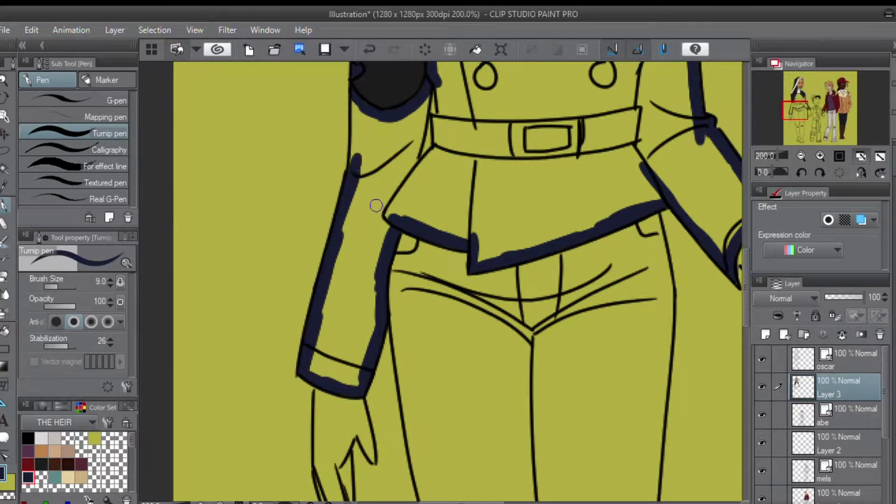
# - Close the remaining gaps in the coat's navy outline and flood-fill the coat with the same colour
pyautogui.moveTo(376, 206); pyautogui.dragTo(374, 313)
pyautogui.moveTo(354, 267); pyautogui.dragTo(353, 214)
pyautogui.moveTo(422, 210)
pyautogui.mouseDown()
pyautogui.moveTo(413, 272)
pyautogui.moveTo(433, 229)
pyautogui.moveTo(437, 189)
pyautogui.mouseUp()
pyautogui.moveTo(570, 185); pyautogui.dragTo(507, 292)
pyautogui.press('g')
pyautogui.press('p')
pyautogui.press('g')
pyautogui.click(532, 225)
pyautogui.press('p')
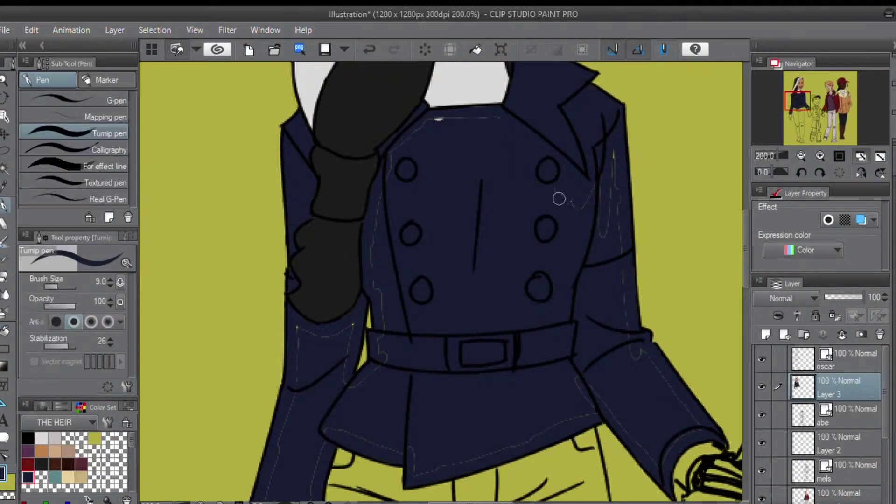
# - Paint over the thin unfilled seams inside the coat's body, hem and sleeves in navy
pyautogui.moveTo(586, 351); pyautogui.dragTo(499, 257)
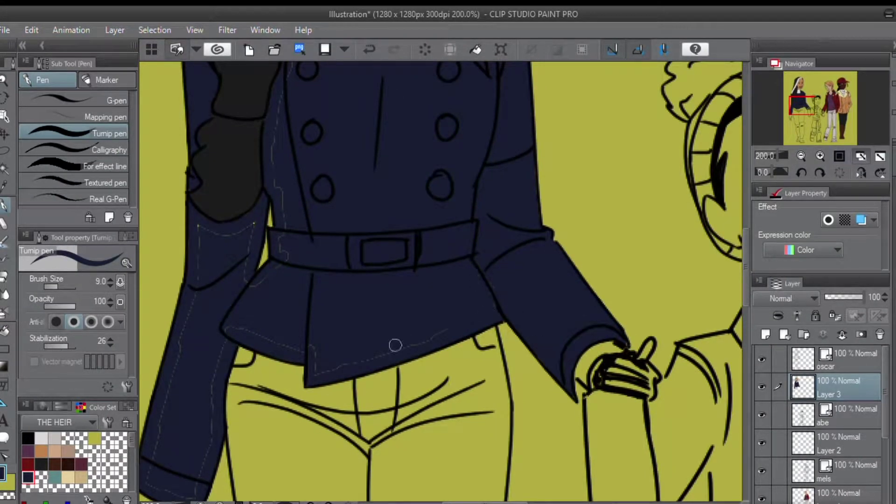
pyautogui.moveTo(208, 386); pyautogui.dragTo(314, 308)
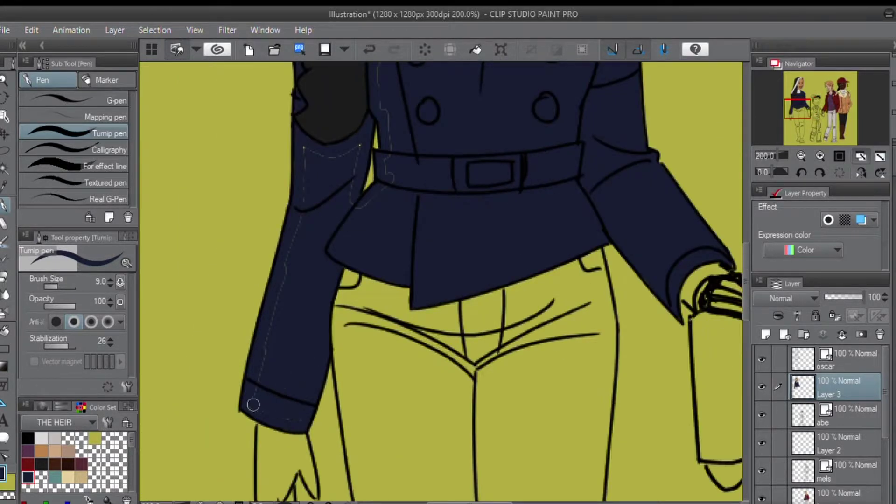
pyautogui.moveTo(412, 143); pyautogui.dragTo(378, 358)
pyautogui.moveTo(357, 369); pyautogui.dragTo(349, 282)
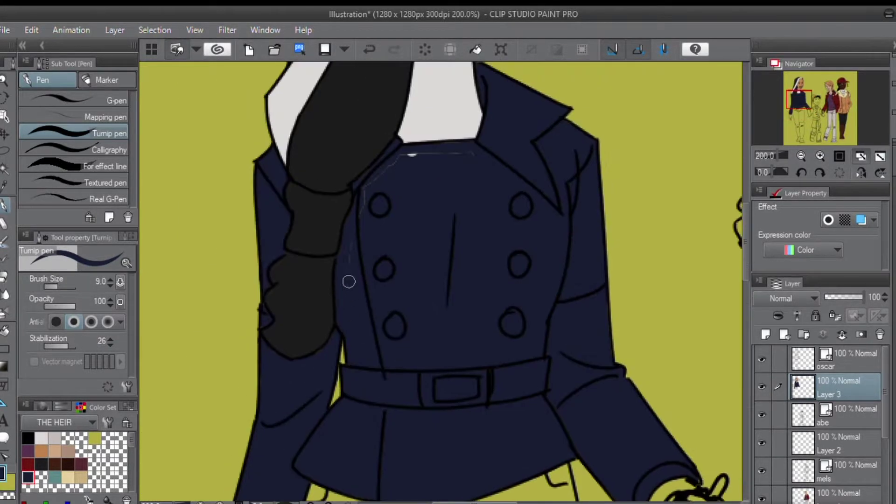
pyautogui.moveTo(443, 197); pyautogui.dragTo(448, 326)
pyautogui.moveTo(376, 132); pyautogui.dragTo(378, 133)
# - Paint the belt buckle's frame light grey, keeping its centre navy
pyautogui.click(54, 438)
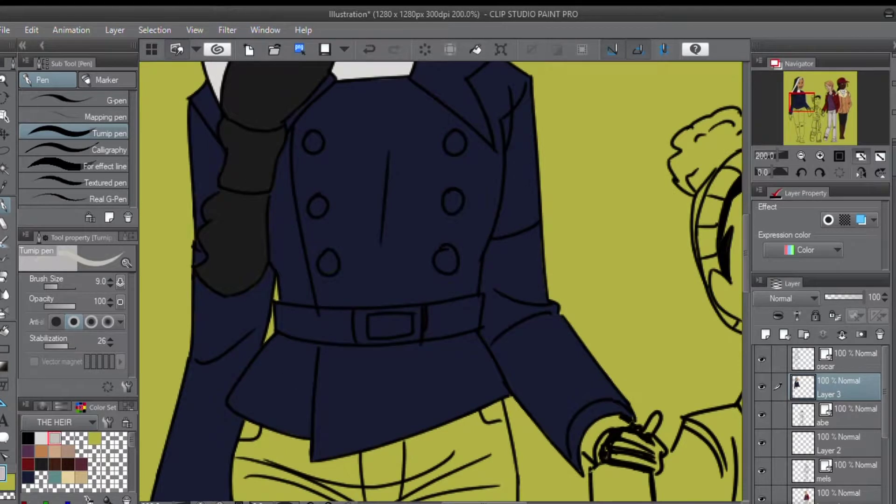
pyautogui.moveTo(359, 322)
pyautogui.mouseDown()
pyautogui.moveTo(405, 309)
pyautogui.moveTo(385, 340)
pyautogui.moveTo(360, 342)
pyautogui.mouseUp()
pyautogui.keyDown('alt'); pyautogui.click(387, 325); pyautogui.keyUp('alt')
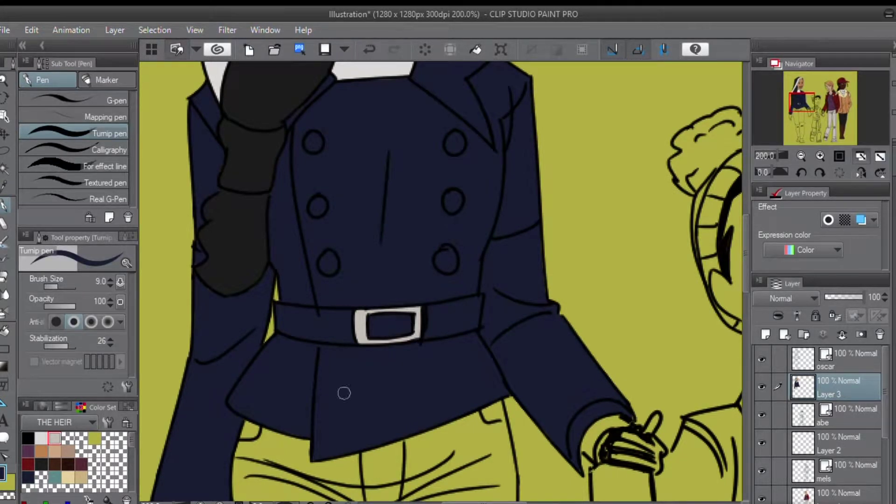
# - Fill the coat's round buttons with black
pyautogui.click(27, 438)
pyautogui.moveTo(326, 256); pyautogui.dragTo(330, 267)
pyautogui.moveTo(315, 141); pyautogui.dragTo(313, 145)
pyautogui.moveTo(452, 143); pyautogui.dragTo(455, 138)
pyautogui.moveTo(446, 204); pyautogui.dragTo(452, 200)
pyautogui.moveTo(446, 261); pyautogui.dragTo(442, 253)
# - Fill the belt with black on both sides of the buckle and inside its frame
pyautogui.moveTo(392, 142)
pyautogui.mouseDown()
pyautogui.moveTo(354, 88)
pyautogui.moveTo(358, 78)
pyautogui.mouseUp()
pyautogui.moveTo(315, 274)
pyautogui.mouseDown()
pyautogui.moveTo(305, 250)
pyautogui.moveTo(247, 243)
pyautogui.moveTo(265, 269)
pyautogui.moveTo(254, 254)
pyautogui.moveTo(343, 268)
pyautogui.moveTo(365, 255)
pyautogui.moveTo(323, 261)
pyautogui.moveTo(392, 268)
pyautogui.moveTo(414, 243)
pyautogui.moveTo(396, 266)
pyautogui.mouseUp()
pyautogui.moveTo(443, 241); pyautogui.dragTo(404, 251)
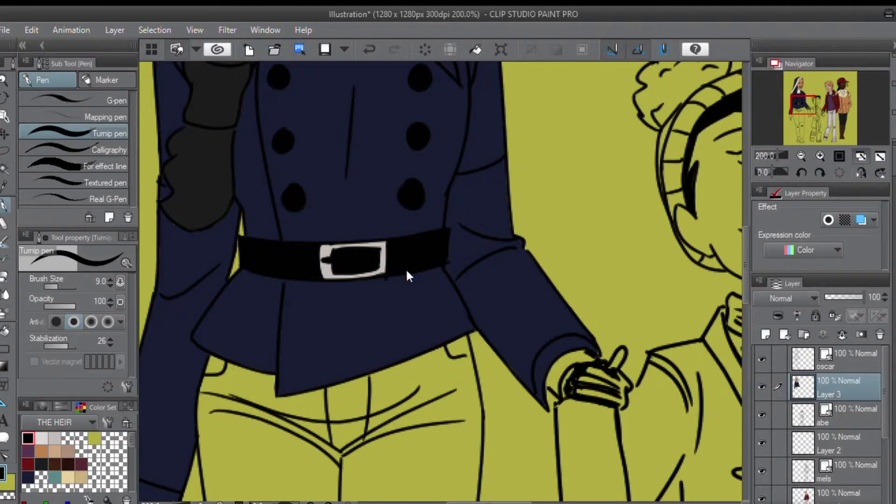
# - Outline the flared top and outer side of the woman's knee-high boot in black
pyautogui.scroll(-4, 411, 275)
pyautogui.scroll(2, 406, 329)
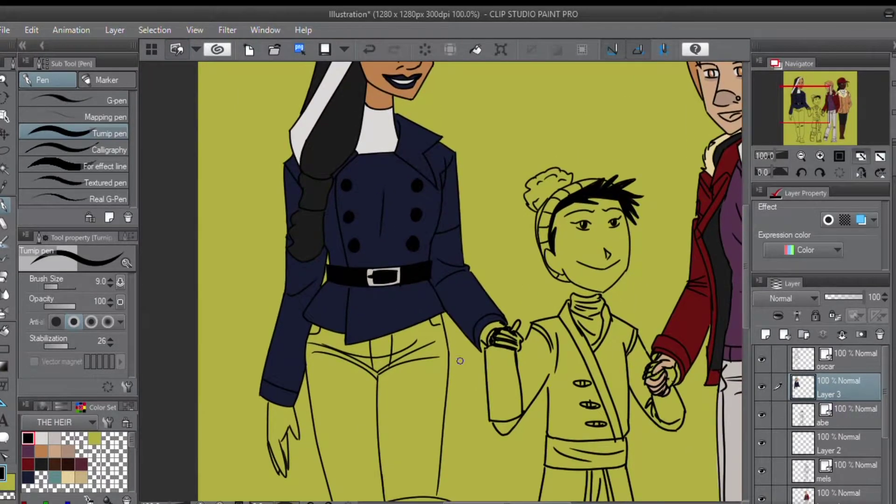
pyautogui.scroll(-5, 431, 370)
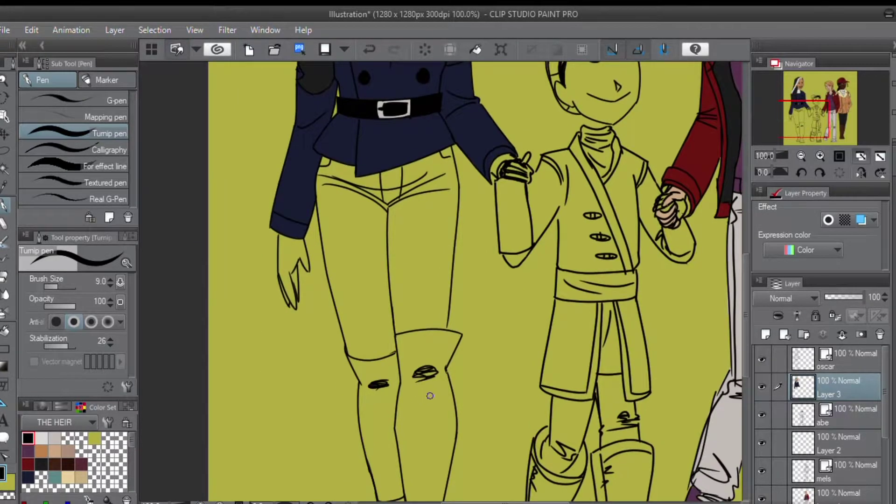
pyautogui.scroll(2, 425, 369)
pyautogui.moveTo(487, 298); pyautogui.dragTo(470, 323)
pyautogui.moveTo(488, 305); pyautogui.dragTo(452, 373)
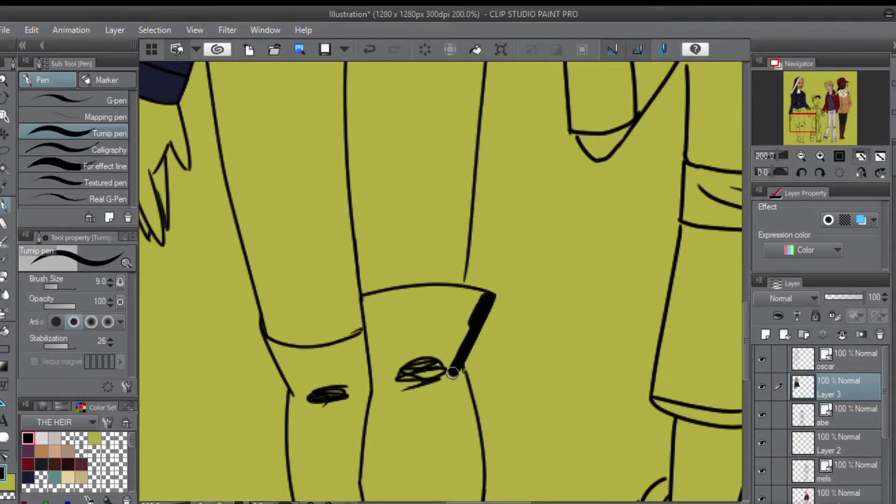
pyautogui.moveTo(442, 430); pyautogui.dragTo(401, 206)
pyautogui.moveTo(415, 148)
pyautogui.mouseDown()
pyautogui.moveTo(433, 222)
pyautogui.moveTo(421, 343)
pyautogui.mouseUp()
# - Continue the black outline around the feet and up the other boot to its top edge
pyautogui.scroll(-5, 396, 363)
pyautogui.moveTo(422, 193)
pyautogui.mouseDown()
pyautogui.moveTo(419, 343)
pyautogui.moveTo(450, 385)
pyautogui.moveTo(350, 383)
pyautogui.moveTo(363, 303)
pyautogui.mouseUp()
pyautogui.moveTo(322, 352)
pyautogui.mouseDown()
pyautogui.moveTo(345, 333)
pyautogui.moveTo(264, 354)
pyautogui.mouseUp()
pyautogui.moveTo(265, 353)
pyautogui.mouseDown()
pyautogui.moveTo(297, 313)
pyautogui.moveTo(306, 267)
pyautogui.mouseUp()
pyautogui.moveTo(323, 238); pyautogui.dragTo(410, 407)
pyautogui.moveTo(390, 438)
pyautogui.mouseDown()
pyautogui.moveTo(361, 331)
pyautogui.moveTo(348, 174)
pyautogui.mouseUp()
pyautogui.moveTo(388, 222); pyautogui.dragTo(348, 306)
pyautogui.moveTo(293, 240)
pyautogui.mouseDown()
pyautogui.moveTo(283, 219)
pyautogui.moveTo(313, 233)
pyautogui.moveTo(366, 225)
pyautogui.moveTo(382, 180)
pyautogui.moveTo(451, 169)
pyautogui.moveTo(507, 173)
pyautogui.mouseUp()
# - Flood-fill both boots with black and paint over the thin unfilled seams along their edges
pyautogui.press('g')
pyautogui.click(479, 194)
pyautogui.press('p')
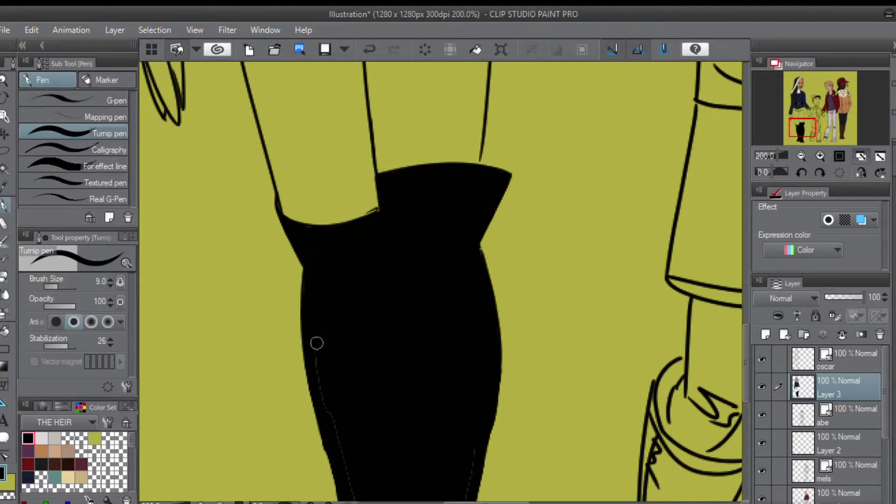
pyautogui.moveTo(315, 322); pyautogui.dragTo(335, 435)
pyautogui.moveTo(371, 405); pyautogui.dragTo(338, 162)
pyautogui.moveTo(308, 212); pyautogui.dragTo(328, 359)
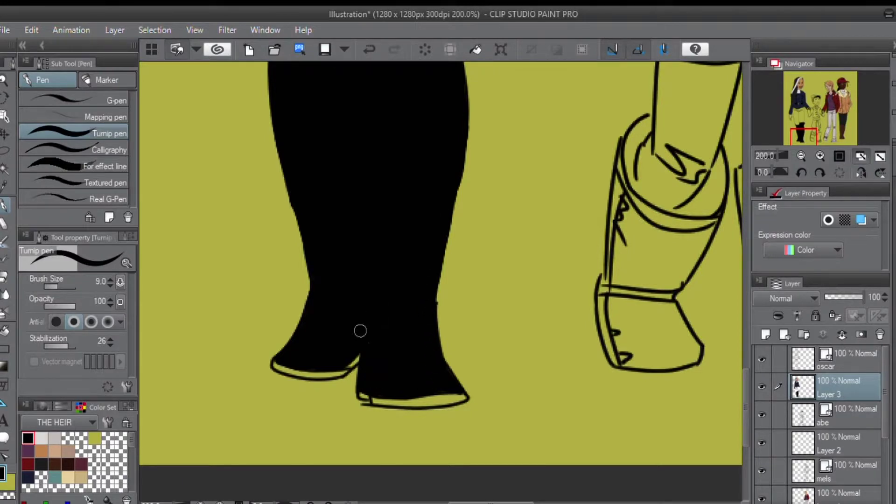
# - Outline the woman's trousers in light grey and fill both legs up to the coat hem
pyautogui.scroll(-2, 376, 226)
pyautogui.moveTo(376, 146); pyautogui.dragTo(386, 383)
pyautogui.moveTo(329, 187); pyautogui.dragTo(321, 239)
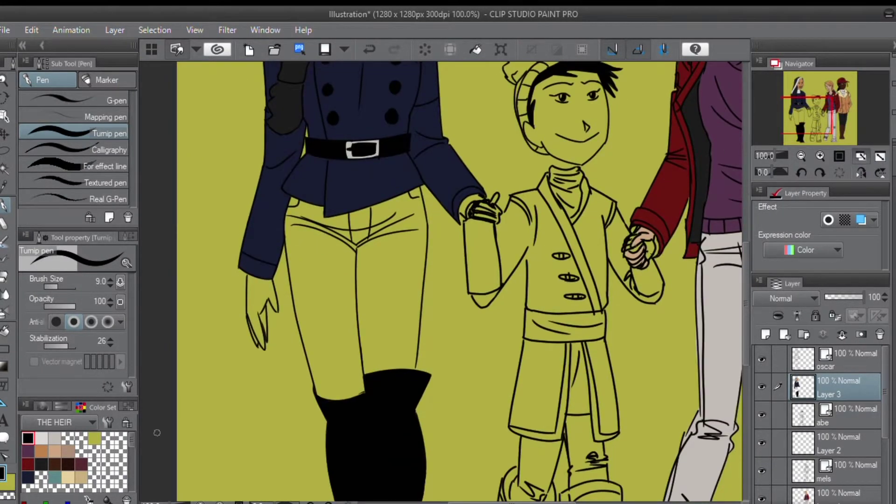
pyautogui.click(54, 438)
pyautogui.scroll(2, 366, 355)
pyautogui.moveTo(358, 383)
pyautogui.mouseDown()
pyautogui.moveTo(431, 373)
pyautogui.moveTo(458, 350)
pyautogui.moveTo(461, 373)
pyautogui.mouseUp()
pyautogui.moveTo(458, 280)
pyautogui.mouseDown()
pyautogui.moveTo(465, 345)
pyautogui.moveTo(482, 259)
pyautogui.moveTo(481, 93)
pyautogui.moveTo(285, 141)
pyautogui.moveTo(229, 107)
pyautogui.moveTo(216, 206)
pyautogui.moveTo(271, 464)
pyautogui.mouseUp()
pyautogui.moveTo(304, 410); pyautogui.dragTo(272, 286)
pyautogui.moveTo(241, 337)
pyautogui.mouseDown()
pyautogui.moveTo(243, 356)
pyautogui.moveTo(262, 375)
pyautogui.moveTo(328, 361)
pyautogui.moveTo(327, 318)
pyautogui.mouseUp()
pyautogui.moveTo(278, 139); pyautogui.dragTo(286, 268)
pyautogui.click(287, 272)
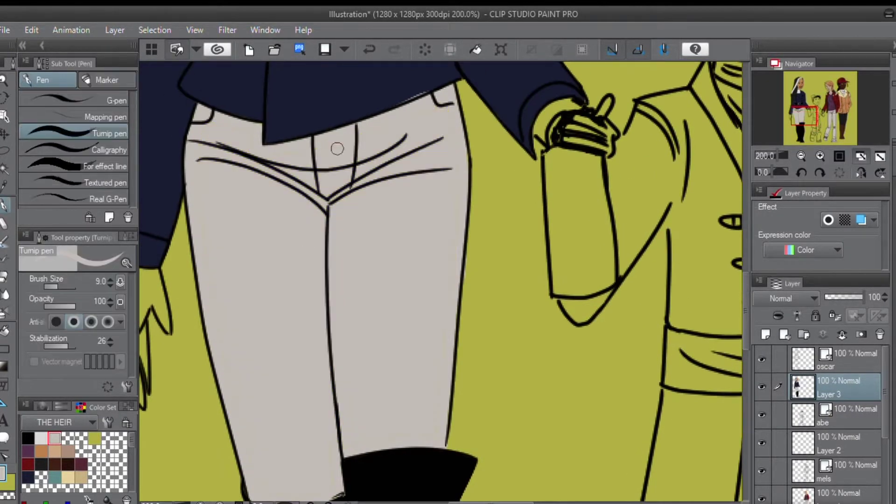
# - Clean up the edge between the trousers and the coat hem using sampled navy
pyautogui.moveTo(340, 391); pyautogui.dragTo(375, 318)
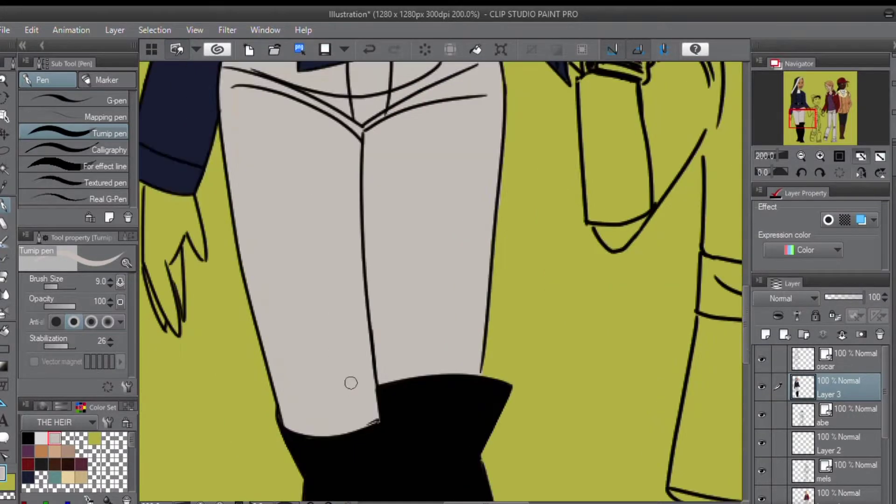
pyautogui.scroll(3, 236, 95)
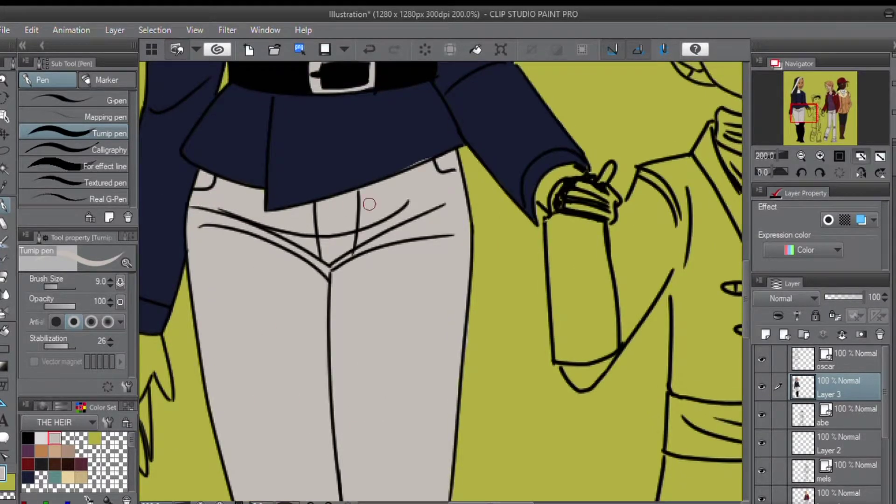
pyautogui.keyDown('alt'); pyautogui.click(391, 169); pyautogui.keyUp('alt')
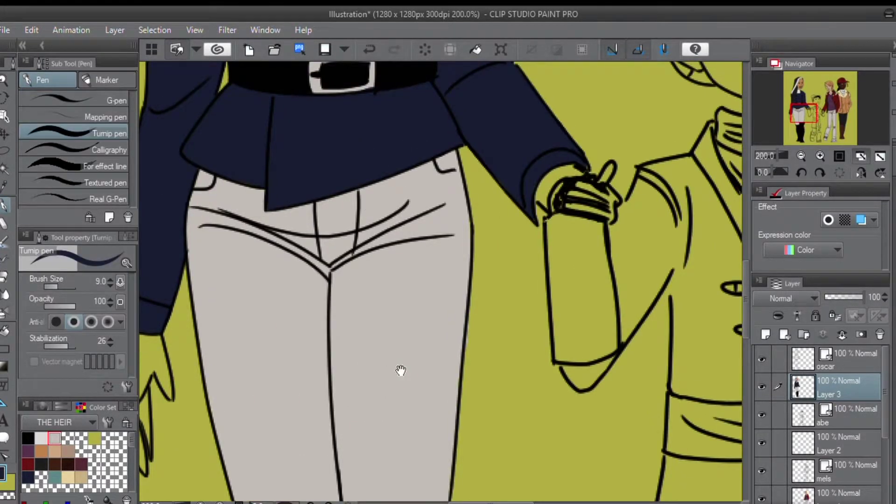
pyautogui.moveTo(401, 371); pyautogui.dragTo(411, 299)
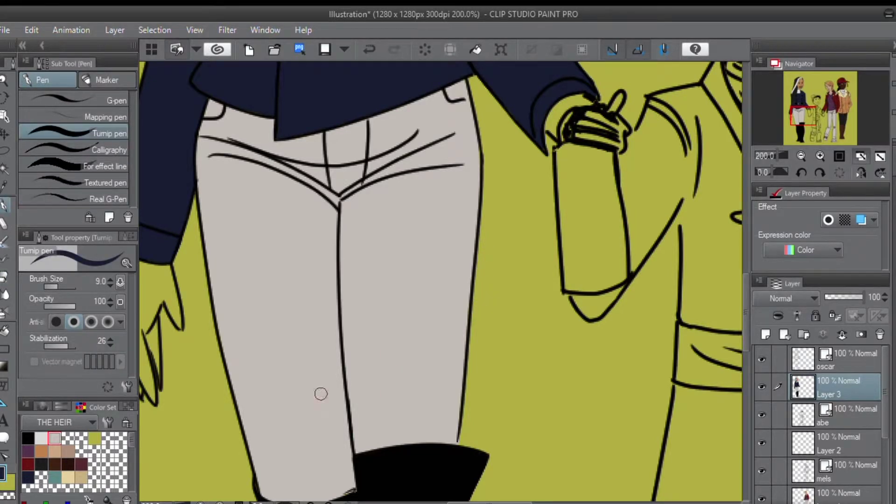
# - Paint a light grey highlight down the outer edge of the boot nearer the boy
pyautogui.scroll(-6, 470, 198)
pyautogui.hotkey('ctrl', 'z')
pyautogui.moveTo(493, 164)
pyautogui.mouseDown()
pyautogui.moveTo(455, 234)
pyautogui.moveTo(466, 215)
pyautogui.moveTo(444, 235)
pyautogui.moveTo(462, 231)
pyautogui.moveTo(479, 342)
pyautogui.mouseUp()
pyautogui.click(59, 443)
pyautogui.moveTo(466, 234); pyautogui.dragTo(484, 365)
pyautogui.moveTo(481, 314); pyautogui.dragTo(472, 431)
pyautogui.moveTo(408, 387); pyautogui.dragTo(414, 143)
pyautogui.moveTo(483, 173); pyautogui.dragTo(464, 286)
pyautogui.hotkey('ctrl', 'z')
# - Add light grey highlights to the ankle folds, toe and soles of the boots
pyautogui.moveTo(474, 194)
pyautogui.mouseDown()
pyautogui.moveTo(458, 307)
pyautogui.moveTo(423, 312)
pyautogui.mouseUp()
pyautogui.moveTo(460, 294)
pyautogui.mouseDown()
pyautogui.moveTo(433, 296)
pyautogui.moveTo(421, 283)
pyautogui.mouseUp()
pyautogui.moveTo(461, 312); pyautogui.dragTo(466, 345)
pyautogui.moveTo(463, 348)
pyautogui.mouseDown()
pyautogui.moveTo(422, 355)
pyautogui.moveTo(490, 383)
pyautogui.mouseUp()
pyautogui.moveTo(300, 356); pyautogui.dragTo(356, 358)
pyautogui.press('e')
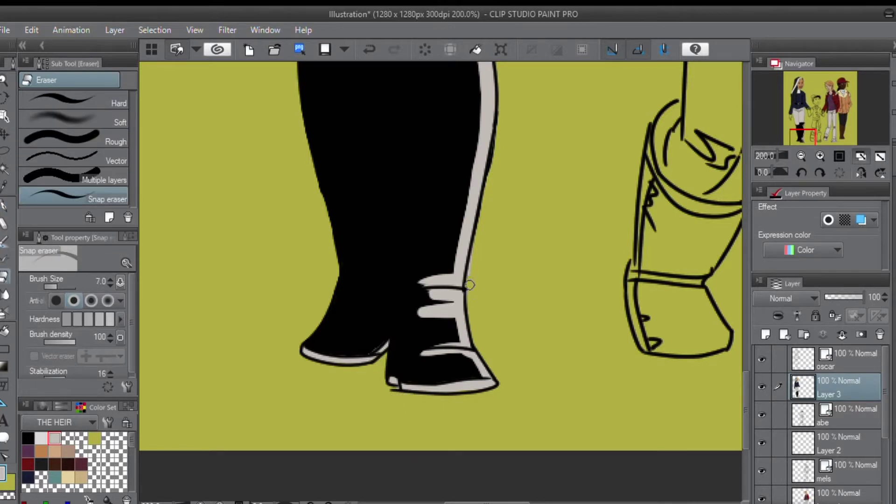
pyautogui.moveTo(513, 113)
pyautogui.mouseDown()
pyautogui.moveTo(508, 310)
pyautogui.moveTo(562, 275)
pyautogui.mouseUp()
pyautogui.moveTo(336, 137)
pyautogui.mouseDown()
pyautogui.moveTo(416, 126)
pyautogui.moveTo(335, 131)
pyautogui.moveTo(358, 176)
pyautogui.mouseUp()
pyautogui.hotkey('ctrl', 'z')
pyautogui.press('p')
# - Paint light grey highlights on the knee folds and down the outer edge of the other boot
pyautogui.moveTo(357, 168)
pyautogui.mouseDown()
pyautogui.moveTo(388, 178)
pyautogui.moveTo(416, 166)
pyautogui.mouseUp()
pyautogui.moveTo(391, 161)
pyautogui.mouseDown()
pyautogui.moveTo(363, 177)
pyautogui.moveTo(354, 227)
pyautogui.moveTo(368, 307)
pyautogui.mouseUp()
pyautogui.hotkey('ctrl', 'z')
pyautogui.moveTo(357, 179)
pyautogui.mouseDown()
pyautogui.moveTo(365, 280)
pyautogui.moveTo(402, 413)
pyautogui.mouseUp()
pyautogui.moveTo(355, 214)
pyautogui.mouseDown()
pyautogui.moveTo(392, 405)
pyautogui.moveTo(430, 420)
pyautogui.mouseUp()
pyautogui.moveTo(437, 432)
pyautogui.mouseDown()
pyautogui.moveTo(392, 434)
pyautogui.moveTo(400, 218)
pyautogui.mouseUp()
pyautogui.moveTo(395, 238); pyautogui.dragTo(362, 302)
pyautogui.moveTo(379, 282); pyautogui.dragTo(418, 285)
pyautogui.moveTo(356, 304); pyautogui.dragTo(399, 317)
# - Trim the boots' grey highlights with sampled black, shaping creases at the knees, ankles and top edge
pyautogui.keyDown('alt'); pyautogui.click(481, 287); pyautogui.keyUp('alt')
pyautogui.moveTo(500, 260); pyautogui.dragTo(466, 268)
pyautogui.moveTo(501, 259)
pyautogui.mouseDown()
pyautogui.moveTo(479, 253)
pyautogui.moveTo(500, 243)
pyautogui.mouseUp()
pyautogui.moveTo(501, 229); pyautogui.dragTo(469, 238)
pyautogui.moveTo(410, 210); pyautogui.dragTo(433, 216)
pyautogui.moveTo(437, 219)
pyautogui.mouseDown()
pyautogui.moveTo(416, 223)
pyautogui.moveTo(439, 224)
pyautogui.mouseUp()
pyautogui.moveTo(410, 237); pyautogui.dragTo(443, 232)
pyautogui.moveTo(394, 277); pyautogui.dragTo(418, 280)
pyautogui.moveTo(510, 315); pyautogui.dragTo(473, 315)
pyautogui.moveTo(475, 204); pyautogui.dragTo(445, 450)
pyautogui.hotkey('ctrl', 'z')
pyautogui.moveTo(328, 196); pyautogui.dragTo(383, 222)
pyautogui.moveTo(317, 180); pyautogui.dragTo(377, 174)
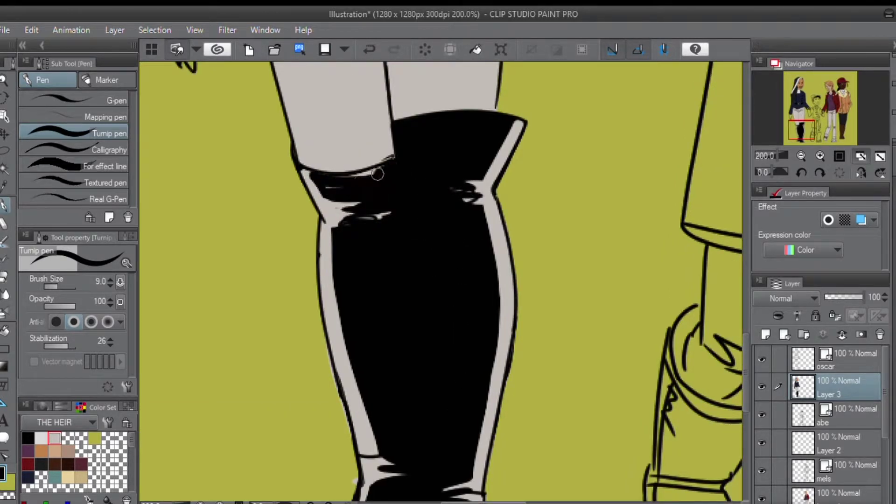
# - Fill both of the woman's gloved hands with black
pyautogui.scroll(-4, 381, 209)
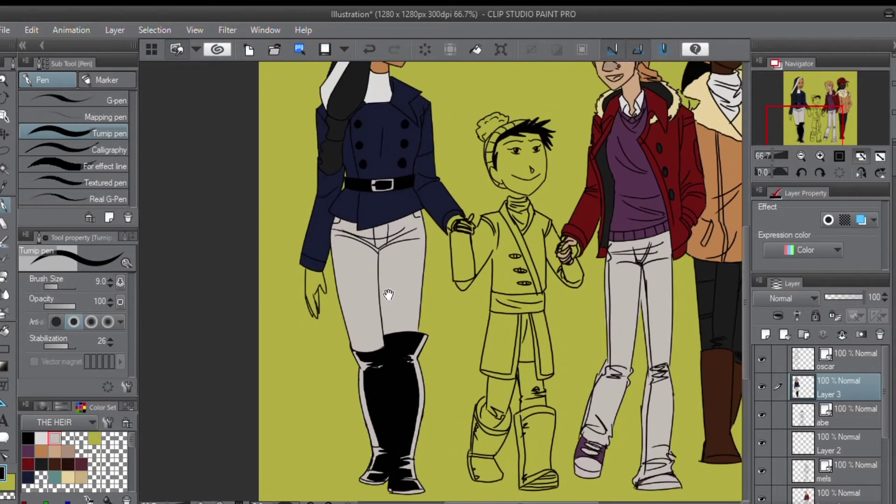
pyautogui.scroll(4, 402, 328)
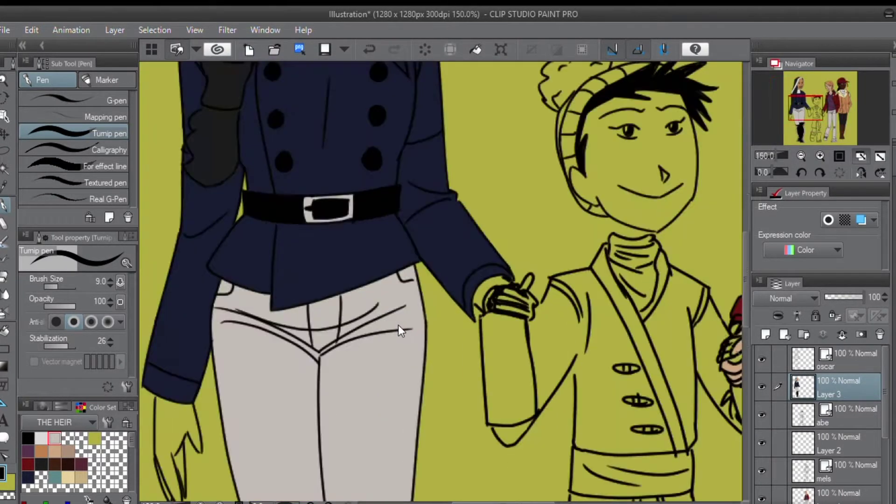
pyautogui.moveTo(527, 301)
pyautogui.mouseDown()
pyautogui.moveTo(569, 299)
pyautogui.moveTo(518, 269)
pyautogui.moveTo(507, 294)
pyautogui.mouseUp()
pyautogui.moveTo(193, 392); pyautogui.dragTo(402, 246)
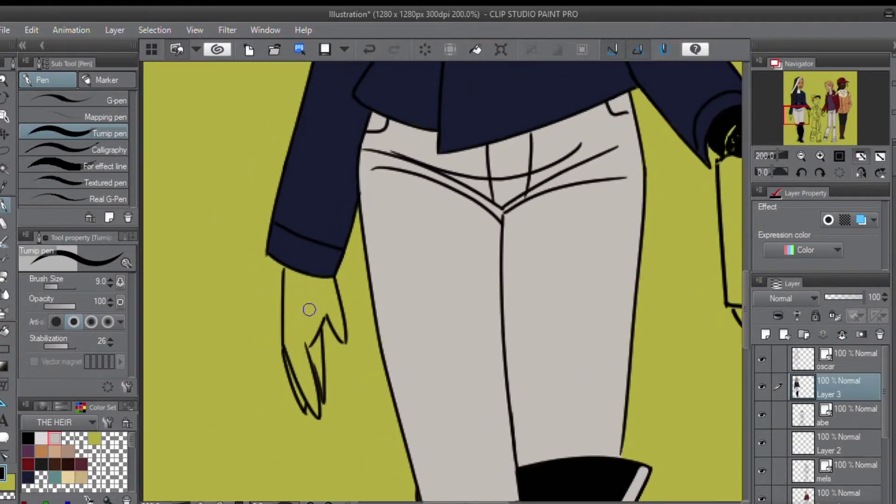
pyautogui.moveTo(330, 316)
pyautogui.mouseDown()
pyautogui.moveTo(335, 299)
pyautogui.moveTo(286, 279)
pyautogui.moveTo(303, 411)
pyautogui.moveTo(318, 387)
pyautogui.moveTo(320, 310)
pyautogui.moveTo(296, 364)
pyautogui.moveTo(306, 294)
pyautogui.moveTo(310, 369)
pyautogui.mouseUp()
pyautogui.scroll(-1, 511, 290)
pyautogui.scroll(-3, 511, 291)
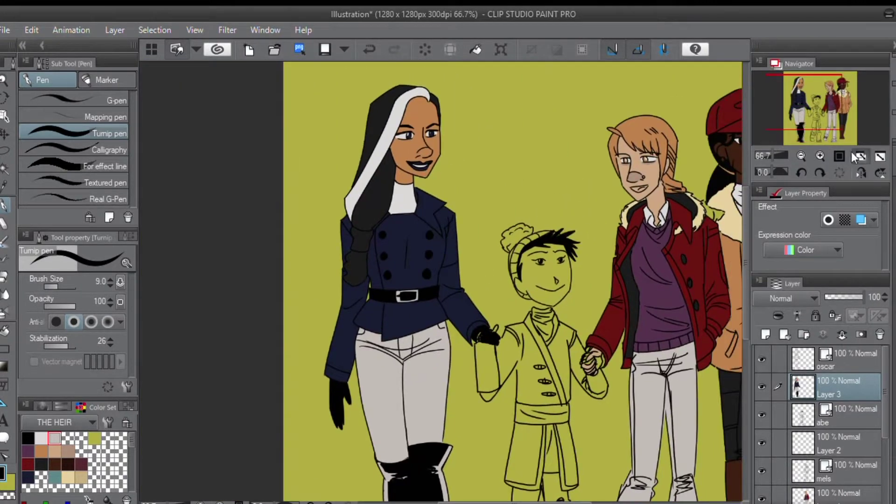
# - Select the abe line layer and reduce the pen's brush size to 5
pyautogui.click(837, 443)
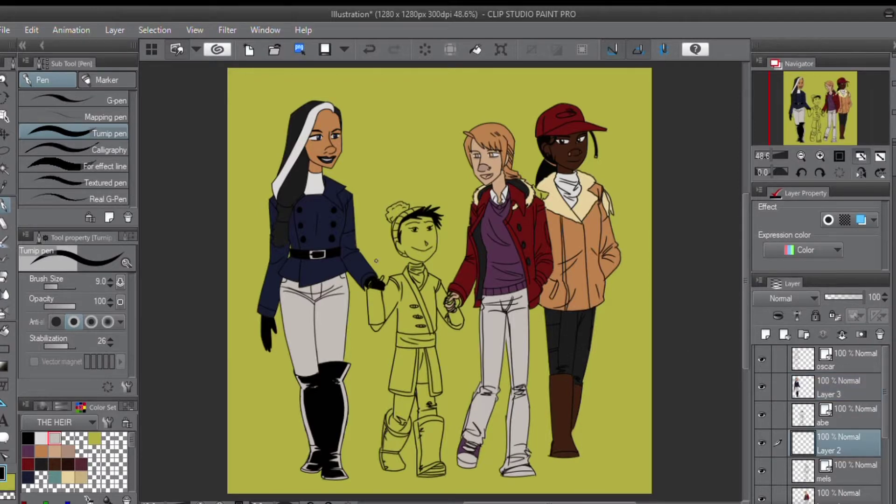
pyautogui.scroll(4, 395, 250)
pyautogui.click(837, 415)
pyautogui.press('[')
pyautogui.press('[')
pyautogui.press('[')
pyautogui.press('[')
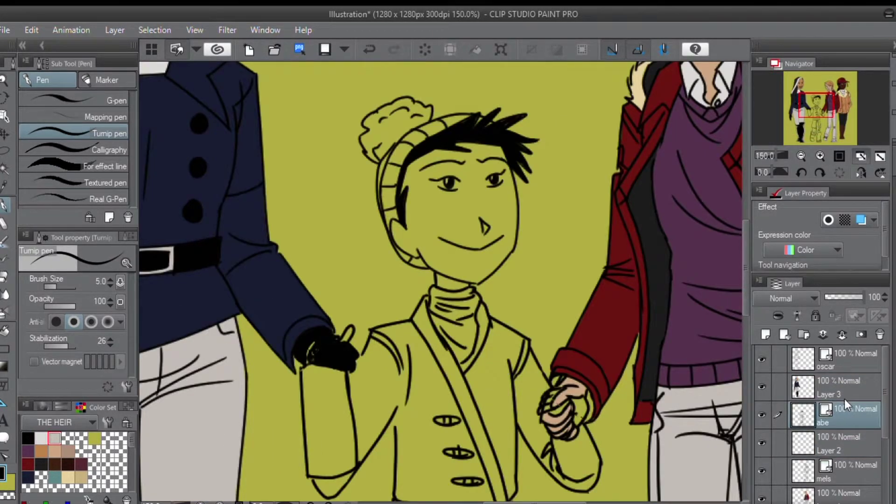
# - On Layer 2, colour the boy's face, neck and hands pale cream with brush size 10
pyautogui.click(68, 476)
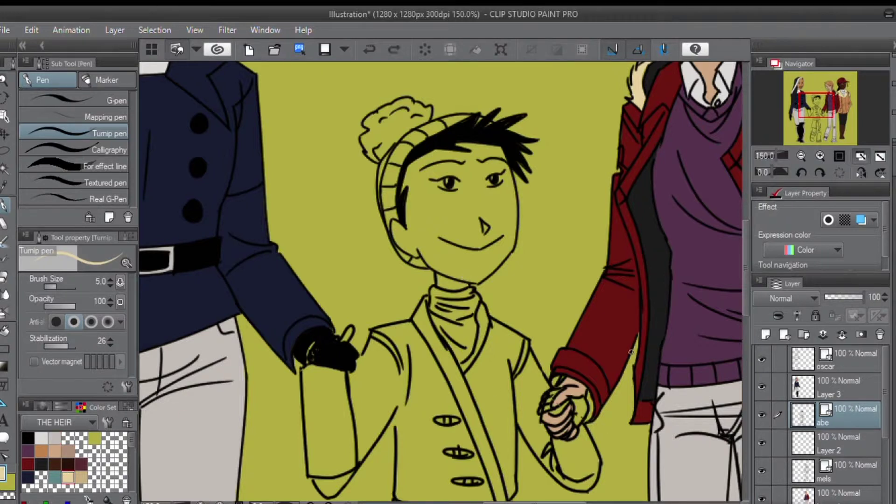
pyautogui.hotkey('alt', '[')
pyautogui.press(']')
pyautogui.press(']')
pyautogui.press(']')
pyautogui.press(']')
pyautogui.moveTo(467, 282)
pyautogui.mouseDown()
pyautogui.moveTo(408, 247)
pyautogui.moveTo(412, 188)
pyautogui.moveTo(494, 150)
pyautogui.moveTo(513, 233)
pyautogui.moveTo(477, 278)
pyautogui.moveTo(493, 178)
pyautogui.moveTo(469, 261)
pyautogui.moveTo(443, 163)
pyautogui.moveTo(452, 265)
pyautogui.mouseUp()
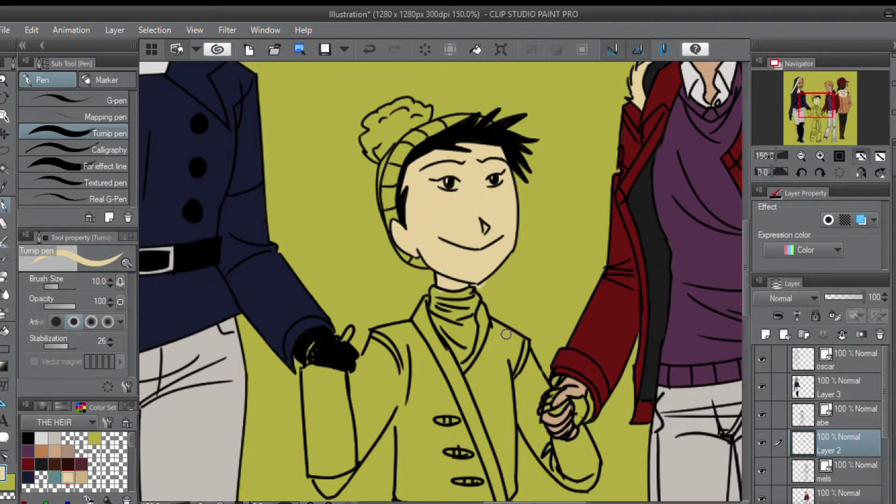
pyautogui.moveTo(547, 409); pyautogui.dragTo(546, 404)
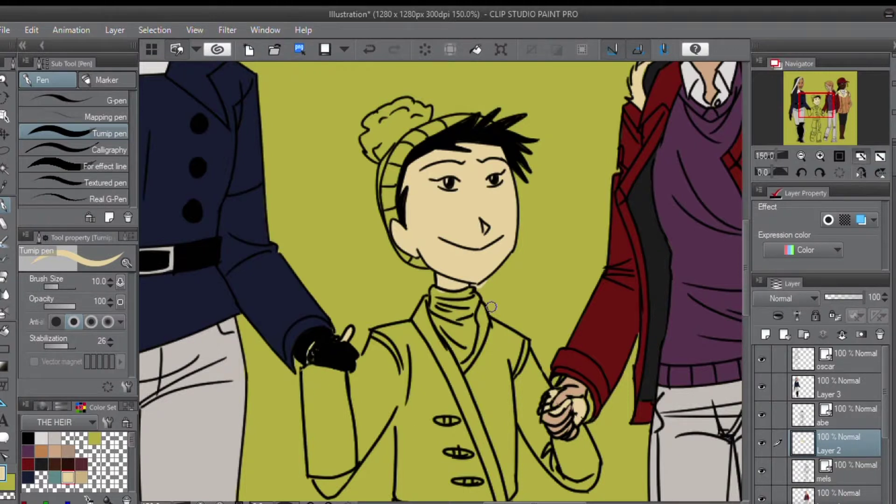
# - Colour the torso and upper sleeves of the boy's jacket teal, leaving the diagonal strap unpainted
pyautogui.click(54, 476)
pyautogui.moveTo(430, 363); pyautogui.dragTo(472, 448)
pyautogui.moveTo(455, 417)
pyautogui.mouseDown()
pyautogui.moveTo(409, 329)
pyautogui.moveTo(365, 366)
pyautogui.moveTo(352, 411)
pyautogui.moveTo(372, 439)
pyautogui.moveTo(405, 394)
pyautogui.moveTo(399, 471)
pyautogui.moveTo(353, 434)
pyautogui.moveTo(410, 368)
pyautogui.moveTo(420, 466)
pyautogui.moveTo(412, 390)
pyautogui.mouseUp()
pyautogui.moveTo(448, 434)
pyautogui.mouseDown()
pyautogui.moveTo(420, 273)
pyautogui.moveTo(379, 338)
pyautogui.moveTo(385, 350)
pyautogui.moveTo(424, 289)
pyautogui.mouseUp()
pyautogui.moveTo(288, 322); pyautogui.dragTo(315, 317)
pyautogui.moveTo(464, 164)
pyautogui.mouseDown()
pyautogui.moveTo(506, 212)
pyautogui.moveTo(513, 275)
pyautogui.moveTo(558, 273)
pyautogui.moveTo(544, 322)
pyautogui.moveTo(478, 322)
pyautogui.moveTo(441, 220)
pyautogui.moveTo(444, 187)
pyautogui.moveTo(552, 290)
pyautogui.mouseUp()
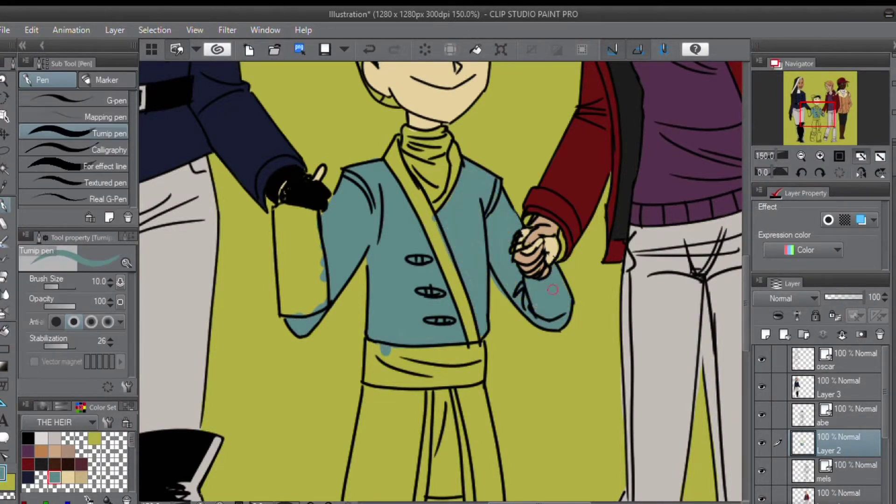
# - Colour the boy's diagonal strap and collar orange-brown and his neck scarf very dark brown
pyautogui.press('e')
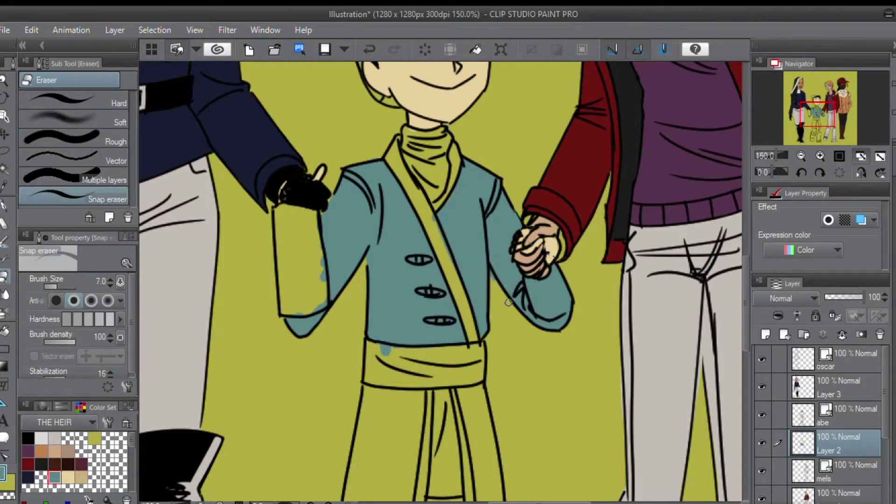
pyautogui.press('p')
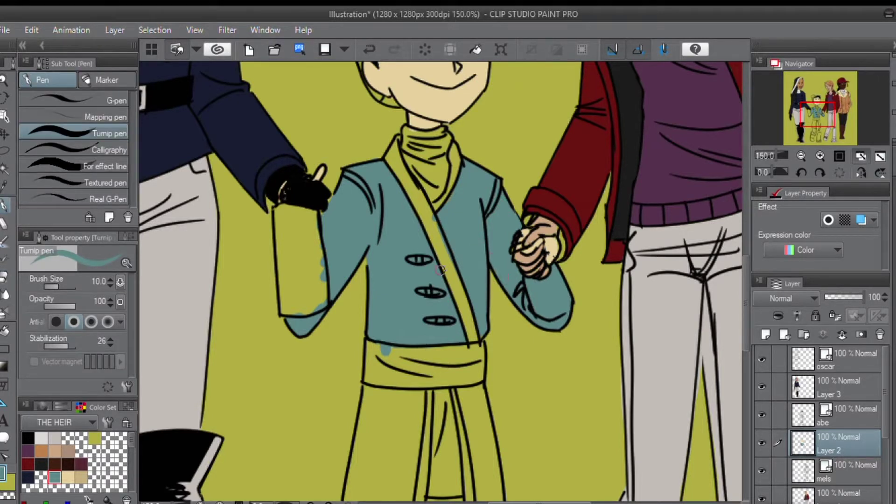
pyautogui.click(42, 451)
pyautogui.moveTo(476, 347); pyautogui.dragTo(414, 197)
pyautogui.moveTo(439, 254); pyautogui.dragTo(394, 166)
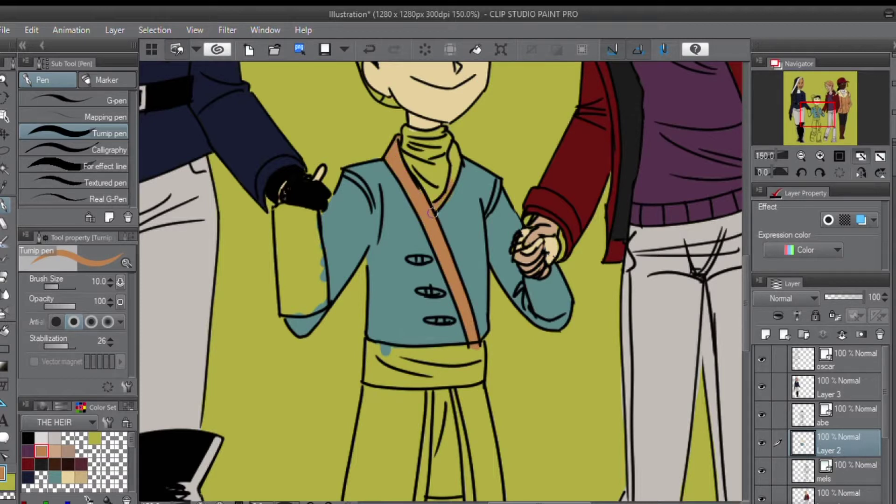
pyautogui.click(68, 464)
pyautogui.moveTo(436, 200)
pyautogui.mouseDown()
pyautogui.moveTo(445, 148)
pyautogui.moveTo(412, 132)
pyautogui.moveTo(428, 198)
pyautogui.moveTo(430, 176)
pyautogui.mouseUp()
# - Colour the boy's jacket toggles and waist sash orange-brown
pyautogui.press('x')
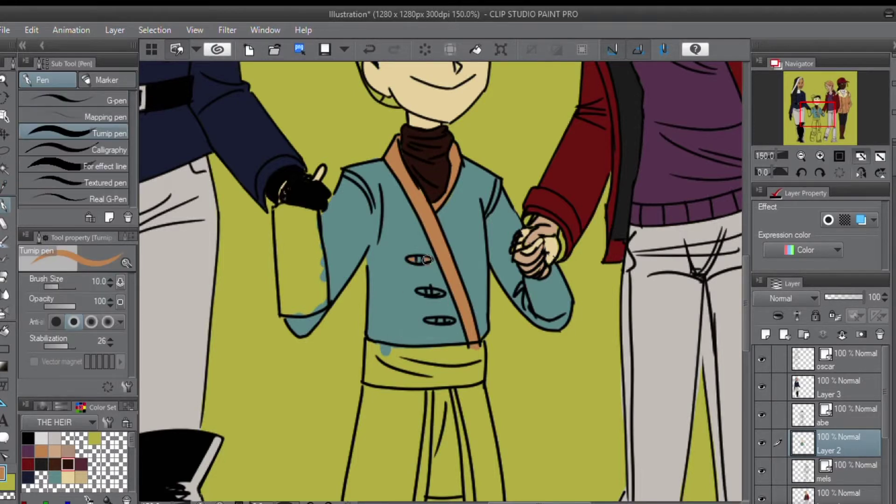
pyautogui.scroll(-5, 420, 317)
pyautogui.moveTo(357, 255)
pyautogui.mouseDown()
pyautogui.moveTo(353, 213)
pyautogui.moveTo(420, 210)
pyautogui.moveTo(459, 229)
pyautogui.moveTo(354, 238)
pyautogui.moveTo(368, 217)
pyautogui.moveTo(374, 426)
pyautogui.mouseUp()
pyautogui.press('g')
pyautogui.click(406, 238)
pyautogui.press('p')
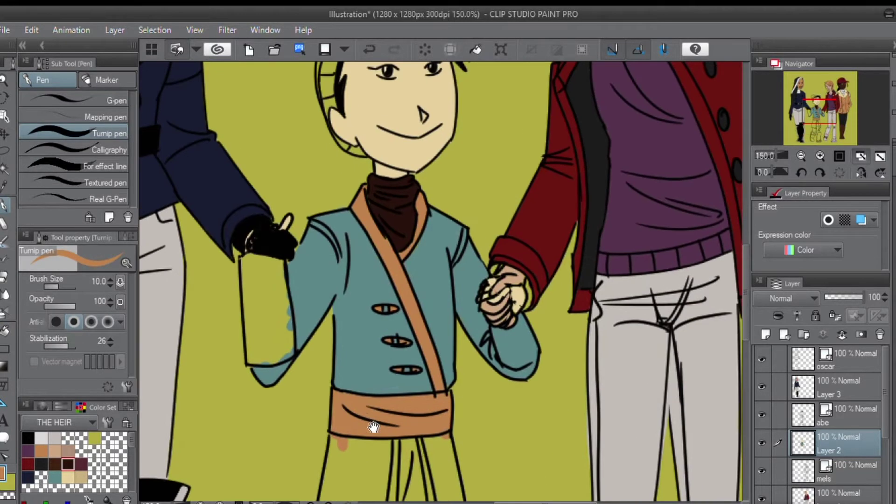
# - Recolour the teal areas of the boy's jacket and sleeves dark brown with the Fill tool
pyautogui.click(54, 464)
pyautogui.press('g')
pyautogui.click(366, 362)
pyautogui.click(413, 259)
pyautogui.press('p')
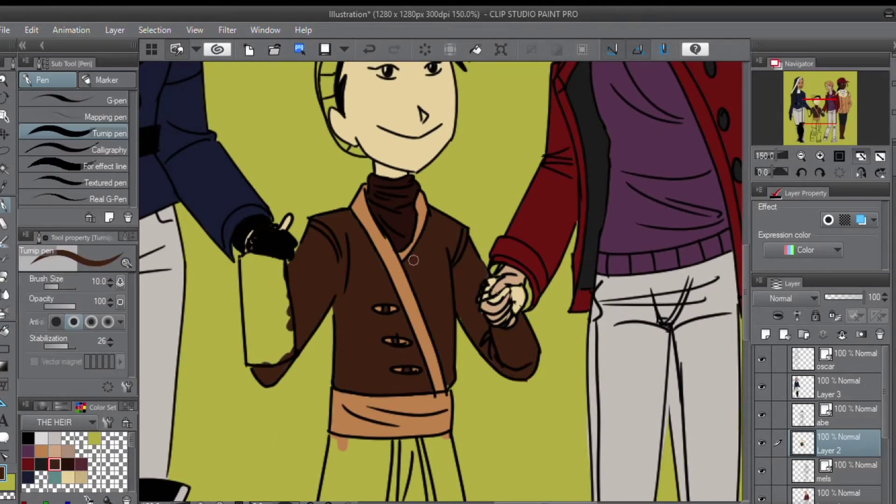
# - Outline and fill both coat flaps below the boy's sash in dark brown, leaving the trim unpainted
pyautogui.moveTo(328, 446)
pyautogui.mouseDown()
pyautogui.moveTo(368, 384)
pyautogui.moveTo(375, 204)
pyautogui.mouseUp()
pyautogui.moveTo(434, 203)
pyautogui.mouseDown()
pyautogui.moveTo(426, 258)
pyautogui.moveTo(366, 322)
pyautogui.moveTo(373, 235)
pyautogui.moveTo(415, 196)
pyautogui.moveTo(436, 203)
pyautogui.moveTo(508, 334)
pyautogui.moveTo(493, 195)
pyautogui.mouseUp()
pyautogui.press('g')
pyautogui.click(418, 207)
pyautogui.press('p')
pyautogui.press('g')
pyautogui.click(491, 238)
pyautogui.press('p')
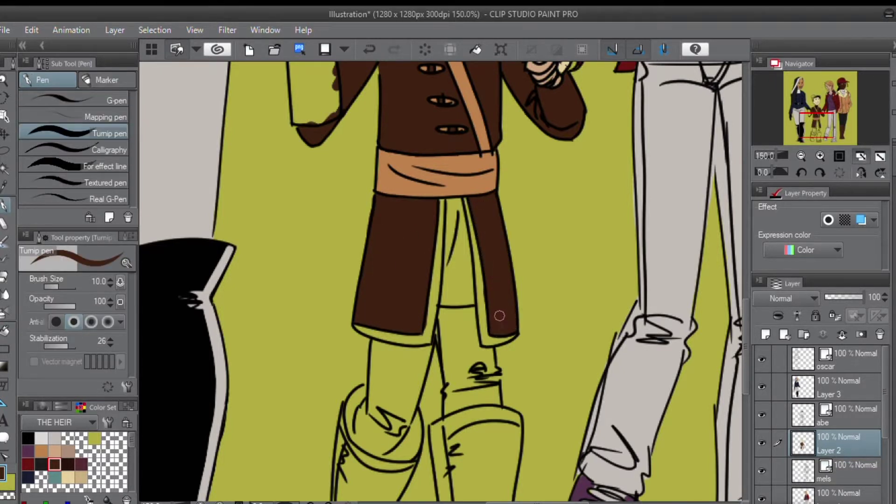
# - Colour the coat flaps' edge trim and the cloth panel between them orange-brown
pyautogui.keyDown('alt'); pyautogui.click(398, 185); pyautogui.keyUp('alt')
pyautogui.moveTo(440, 200); pyautogui.dragTo(434, 312)
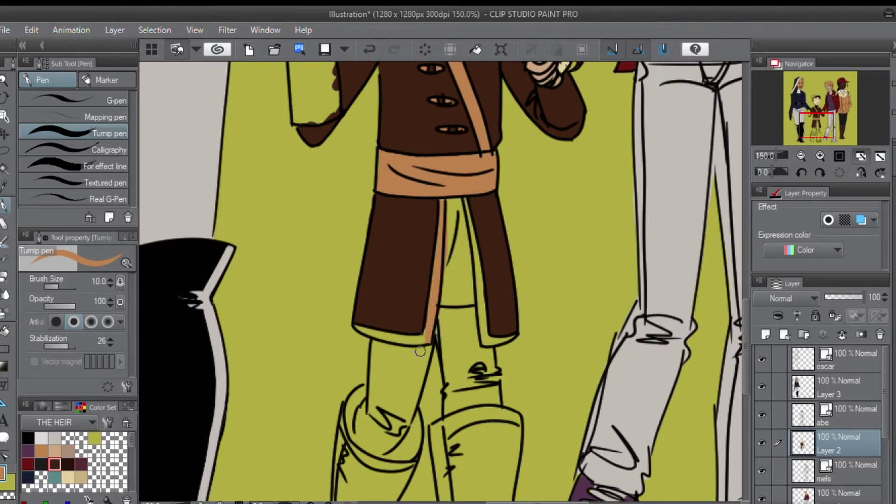
pyautogui.moveTo(420, 351); pyautogui.dragTo(386, 336)
pyautogui.moveTo(475, 229)
pyautogui.mouseDown()
pyautogui.moveTo(485, 299)
pyautogui.moveTo(514, 339)
pyautogui.mouseUp()
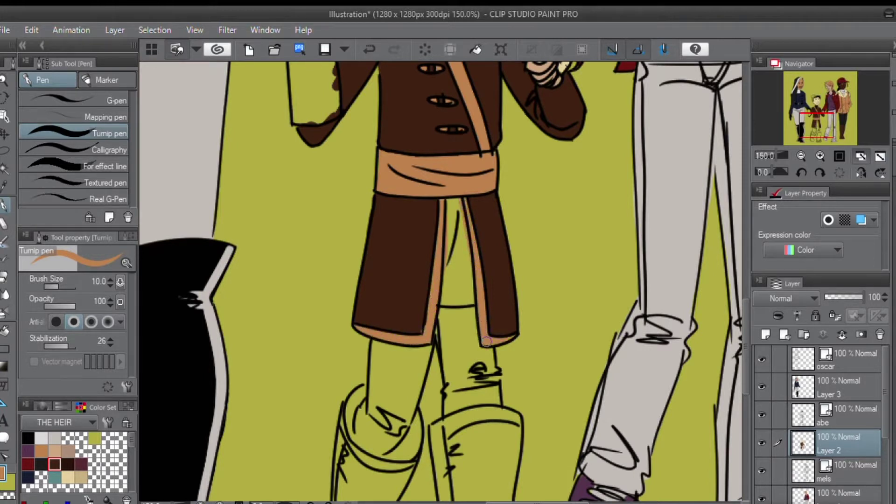
pyautogui.keyDown('alt'); pyautogui.click(416, 331); pyautogui.keyUp('alt')
pyautogui.moveTo(462, 292)
pyautogui.mouseDown()
pyautogui.moveTo(472, 301)
pyautogui.moveTo(447, 210)
pyautogui.moveTo(458, 205)
pyautogui.moveTo(468, 441)
pyautogui.mouseUp()
# - Colour the boy's unpainted forearm covering and both trouser legs warm light grey
pyautogui.click(54, 438)
pyautogui.moveTo(330, 347)
pyautogui.mouseDown()
pyautogui.moveTo(348, 298)
pyautogui.moveTo(308, 245)
pyautogui.moveTo(322, 345)
pyautogui.moveTo(336, 328)
pyautogui.mouseUp()
pyautogui.scroll(-10, 401, 258)
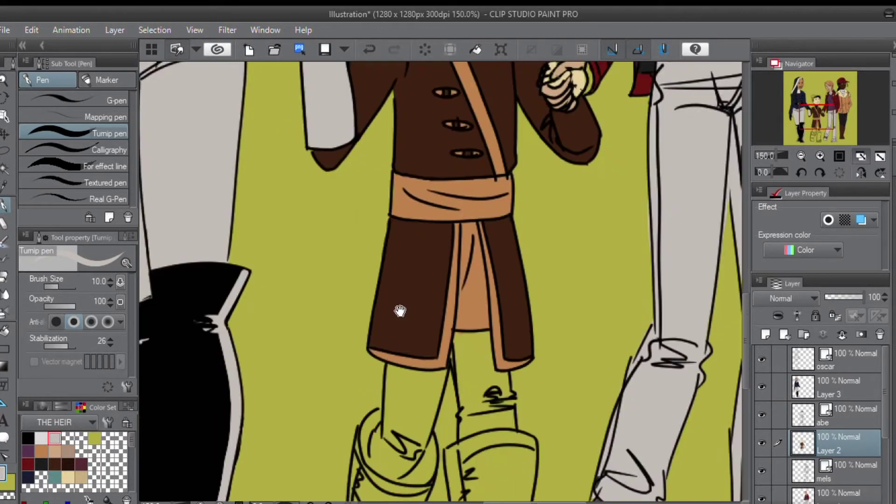
pyautogui.moveTo(478, 251)
pyautogui.mouseDown()
pyautogui.moveTo(471, 163)
pyautogui.moveTo(507, 210)
pyautogui.mouseUp()
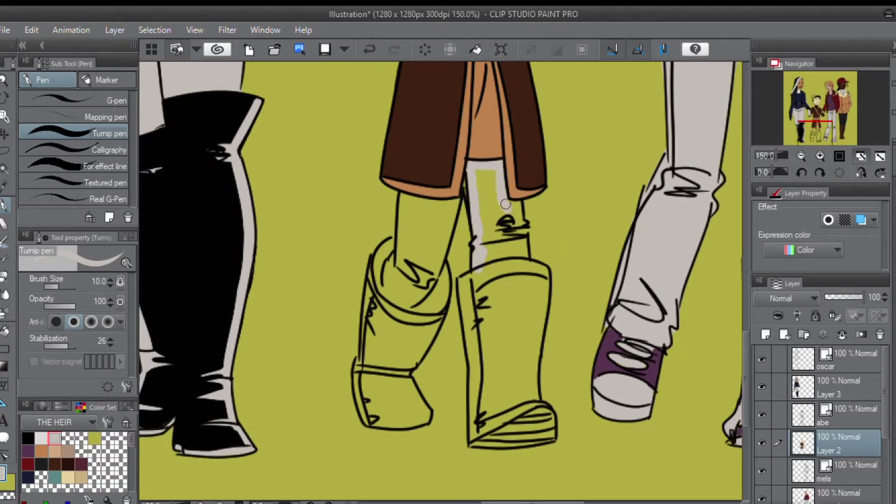
pyautogui.moveTo(524, 244)
pyautogui.mouseDown()
pyautogui.moveTo(482, 259)
pyautogui.moveTo(483, 215)
pyautogui.moveTo(411, 299)
pyautogui.moveTo(402, 233)
pyautogui.moveTo(445, 201)
pyautogui.moveTo(396, 287)
pyautogui.mouseUp()
pyautogui.press('e')
pyautogui.press('p')
# - Paint the main areas of both of the boy's boots black, leaving the cuff bands and back strips unpainted
pyautogui.click(28, 438)
pyautogui.moveTo(495, 415)
pyautogui.mouseDown()
pyautogui.moveTo(487, 416)
pyautogui.moveTo(550, 440)
pyautogui.moveTo(504, 420)
pyautogui.moveTo(545, 426)
pyautogui.moveTo(533, 362)
pyautogui.moveTo(544, 280)
pyautogui.moveTo(479, 327)
pyautogui.moveTo(480, 406)
pyautogui.moveTo(533, 302)
pyautogui.moveTo(487, 298)
pyautogui.moveTo(508, 316)
pyautogui.mouseUp()
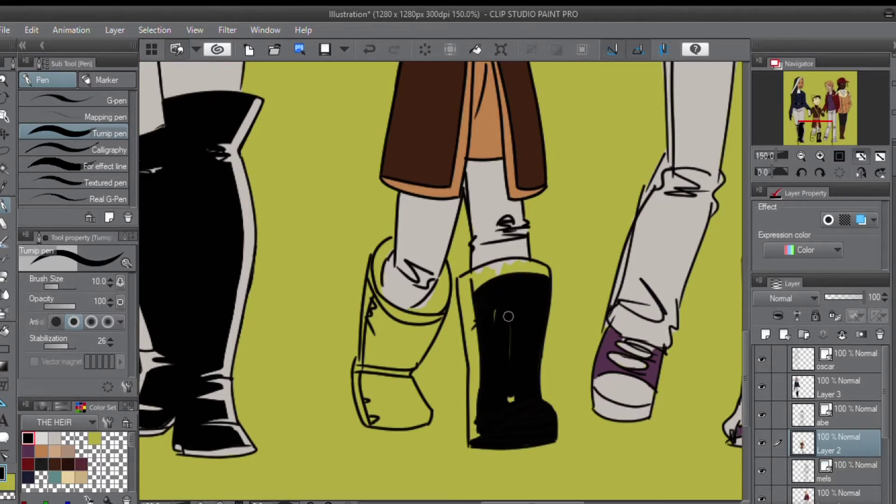
pyautogui.moveTo(435, 324)
pyautogui.mouseDown()
pyautogui.moveTo(401, 375)
pyautogui.moveTo(397, 425)
pyautogui.moveTo(368, 332)
pyautogui.moveTo(409, 333)
pyautogui.moveTo(394, 387)
pyautogui.moveTo(396, 323)
pyautogui.moveTo(411, 411)
pyautogui.moveTo(426, 304)
pyautogui.moveTo(443, 282)
pyautogui.moveTo(434, 294)
pyautogui.moveTo(387, 251)
pyautogui.mouseUp()
pyautogui.press('x')
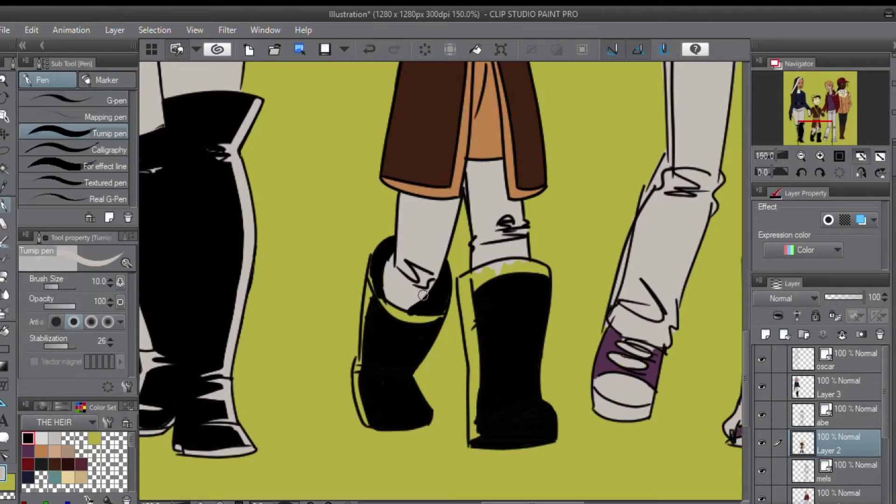
# - Colour the boy's boot cuffs dark red and the strips along the backs of the boots orange-brown
pyautogui.click(28, 464)
pyautogui.moveTo(445, 318)
pyautogui.mouseDown()
pyautogui.moveTo(421, 322)
pyautogui.moveTo(374, 289)
pyautogui.moveTo(370, 267)
pyautogui.moveTo(394, 241)
pyautogui.mouseUp()
pyautogui.moveTo(444, 263); pyautogui.dragTo(440, 316)
pyautogui.moveTo(470, 286)
pyautogui.mouseDown()
pyautogui.moveTo(519, 261)
pyautogui.moveTo(550, 273)
pyautogui.mouseUp()
pyautogui.click(41, 450)
pyautogui.moveTo(368, 287)
pyautogui.mouseDown()
pyautogui.moveTo(357, 369)
pyautogui.moveTo(365, 422)
pyautogui.mouseUp()
pyautogui.moveTo(474, 435); pyautogui.dragTo(460, 275)
pyautogui.keyDown('alt'); pyautogui.click(367, 326); pyautogui.keyUp('alt')
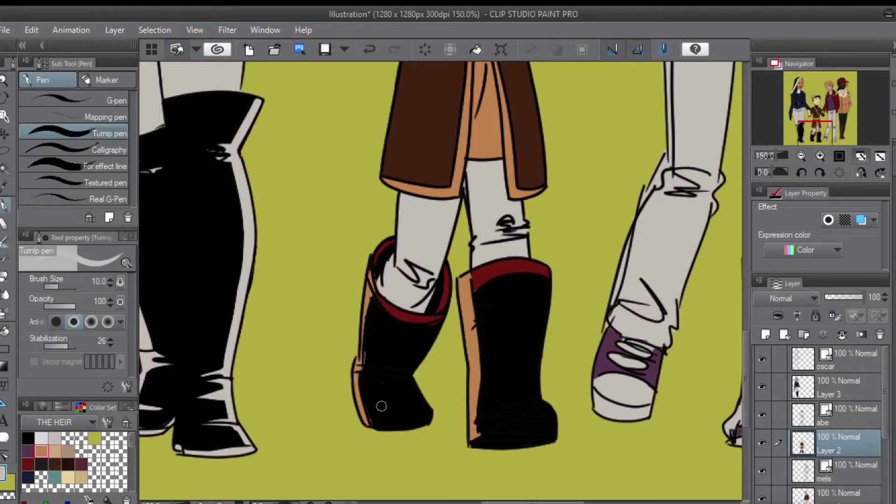
# - On Layer 1, colour the facial details of the figure in the red coat, using off-white and maroon for the mouth
pyautogui.click(859, 157)
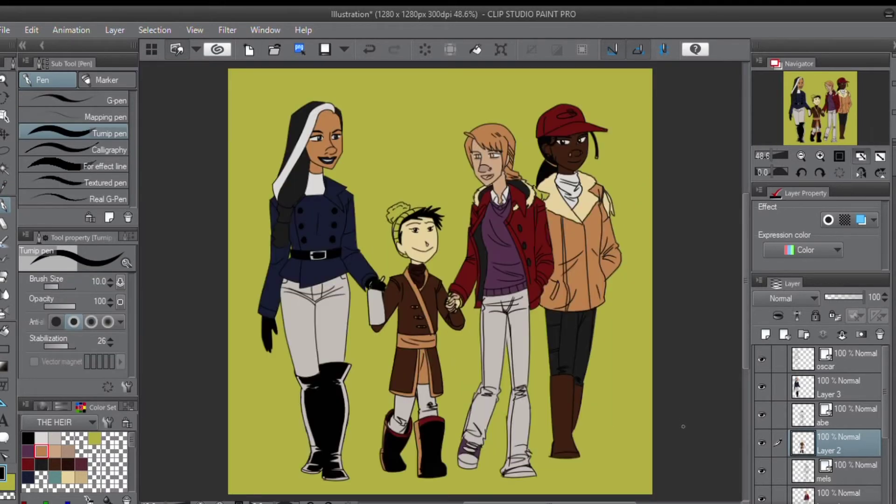
pyautogui.click(838, 495)
pyautogui.scroll(5, 495, 222)
pyautogui.keyDown('alt'); pyautogui.click(558, 285); pyautogui.keyUp('alt')
pyautogui.keyDown('alt'); pyautogui.click(430, 300); pyautogui.keyUp('alt')
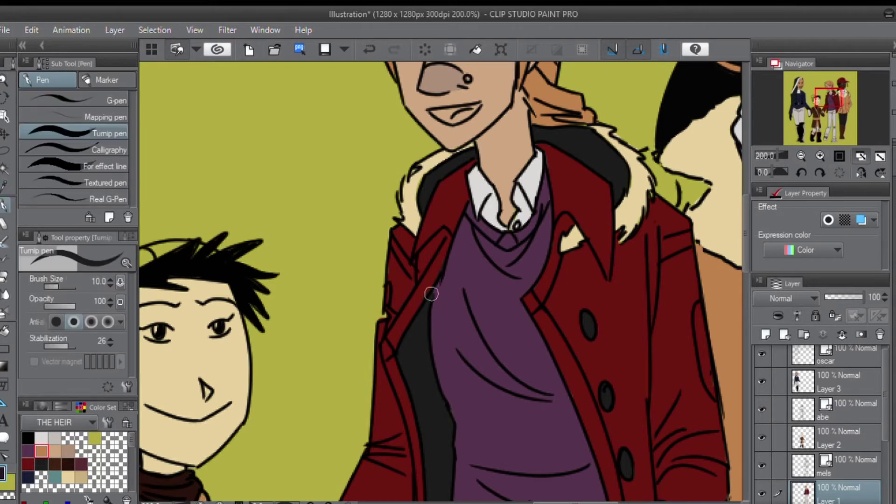
pyautogui.keyDown('alt'); pyautogui.click(458, 412); pyautogui.keyUp('alt')
pyautogui.click(41, 439)
pyautogui.moveTo(435, 113)
pyautogui.mouseDown()
pyautogui.moveTo(473, 108)
pyautogui.moveTo(467, 335)
pyautogui.moveTo(476, 306)
pyautogui.moveTo(439, 316)
pyautogui.moveTo(447, 320)
pyautogui.mouseUp()
pyautogui.click(69, 452)
pyautogui.click(81, 465)
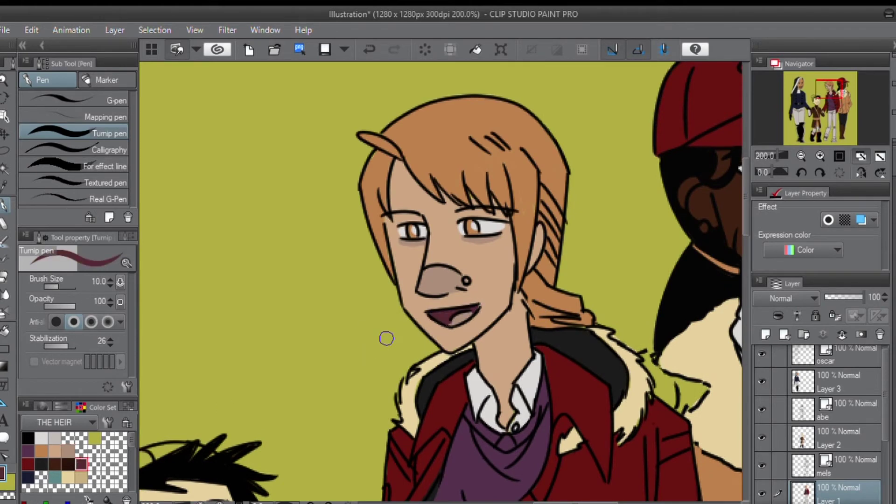
# - On Layer 2, colour the boy's knitted hat teal and its pompom off-white
pyautogui.scroll(-4, 378, 361)
pyautogui.moveTo(370, 356); pyautogui.dragTo(486, 268)
pyautogui.click(839, 410)
pyautogui.click(840, 439)
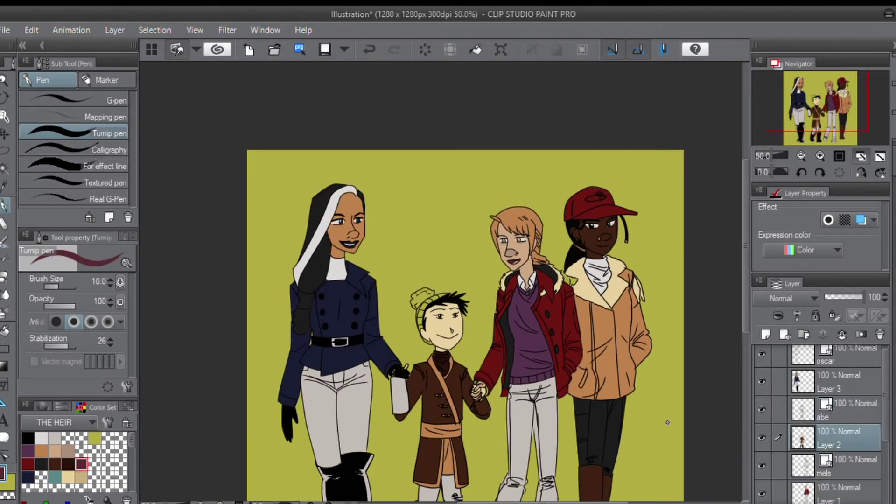
pyautogui.scroll(4, 396, 331)
pyautogui.click(55, 476)
pyautogui.click(518, 372)
pyautogui.moveTo(512, 372)
pyautogui.mouseDown()
pyautogui.moveTo(475, 330)
pyautogui.moveTo(483, 302)
pyautogui.moveTo(469, 276)
pyautogui.moveTo(482, 292)
pyautogui.moveTo(485, 238)
pyautogui.moveTo(572, 184)
pyautogui.mouseUp()
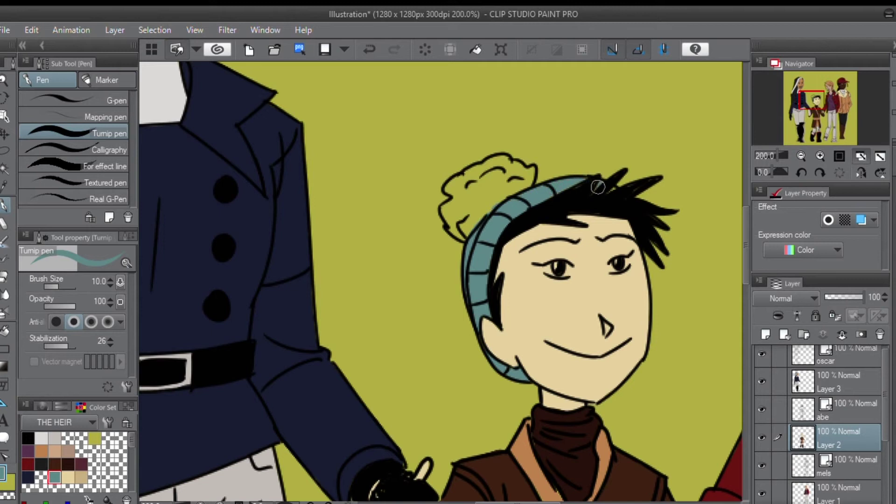
pyautogui.click(42, 438)
pyautogui.moveTo(478, 214)
pyautogui.mouseDown()
pyautogui.moveTo(532, 163)
pyautogui.moveTo(450, 188)
pyautogui.moveTo(450, 233)
pyautogui.moveTo(494, 187)
pyautogui.moveTo(459, 224)
pyautogui.mouseUp()
# - Add tan shading under the boy's eyes and colour the whites of his eyes off-white
pyautogui.click(81, 477)
pyautogui.moveTo(547, 276); pyautogui.dragTo(613, 274)
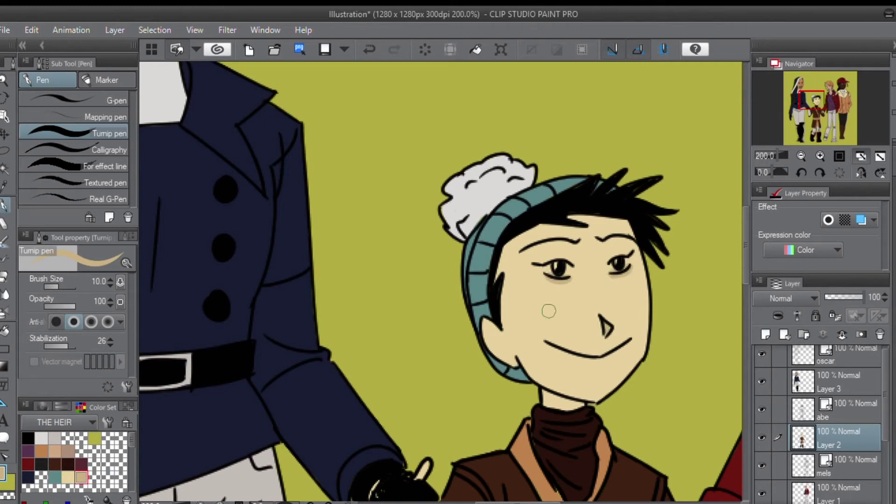
pyautogui.click(41, 438)
pyautogui.moveTo(566, 269); pyautogui.dragTo(551, 269)
# - Fill the background on Layer 5 with tan
pyautogui.hotkey('ctrl', '0')
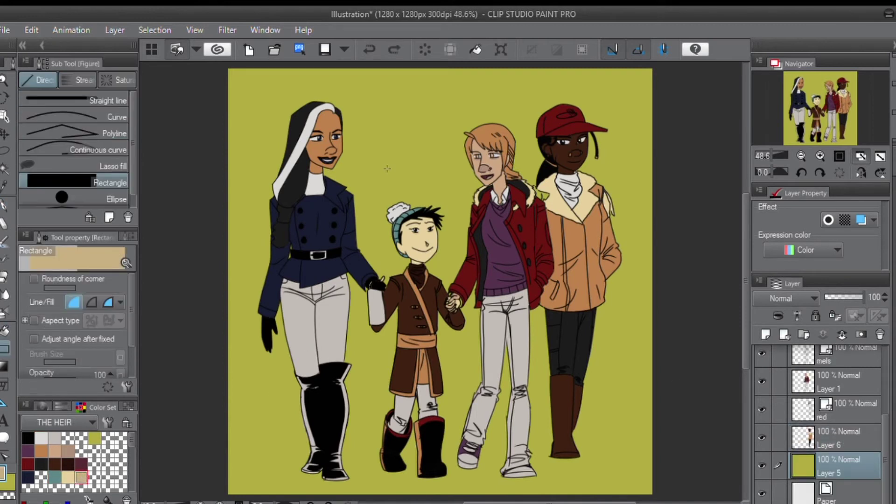
pyautogui.press('g')
pyautogui.click(387, 169)
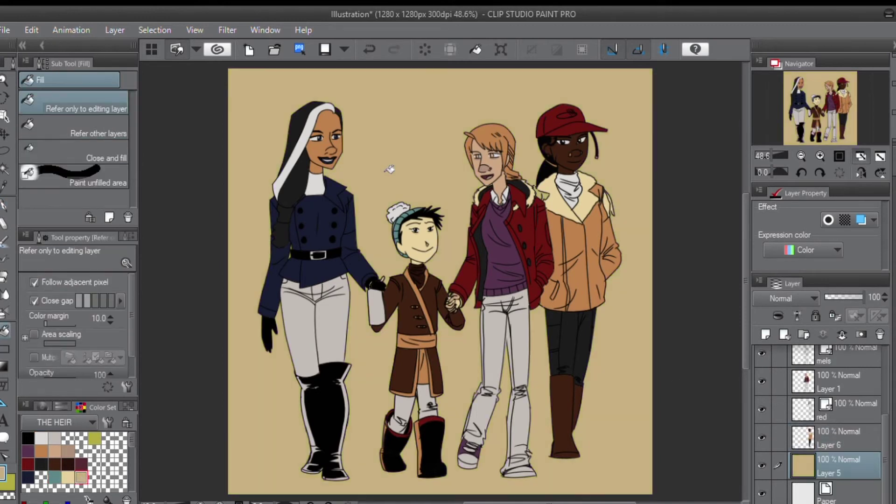
# - Cover the Layer 5 background with a vertical dark brown to orange-brown gradient and set the layer's opacity to 90
pyautogui.click(55, 464)
pyautogui.press('g')
pyautogui.moveTo(434, 120); pyautogui.dragTo(446, 490)
pyautogui.moveTo(858, 297); pyautogui.dragTo(860, 297)
# - Scatter dark brown leaves across the Layer 5 background with the Fallen leaves decoration brush at size 457.6
pyautogui.click(3, 205)
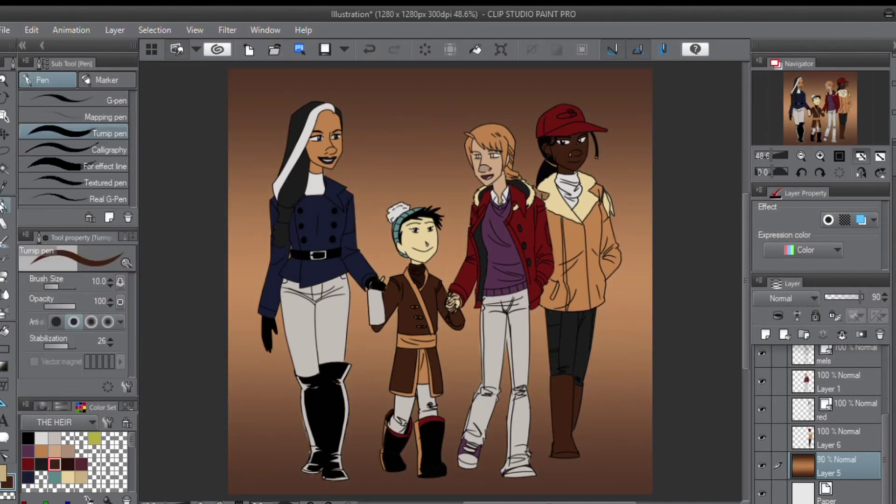
pyautogui.click(2, 259)
pyautogui.moveTo(280, 438)
pyautogui.mouseDown()
pyautogui.moveTo(391, 357)
pyautogui.moveTo(621, 335)
pyautogui.moveTo(306, 263)
pyautogui.moveTo(631, 125)
pyautogui.moveTo(341, 173)
pyautogui.moveTo(274, 125)
pyautogui.moveTo(527, 275)
pyautogui.moveTo(470, 311)
pyautogui.moveTo(265, 339)
pyautogui.moveTo(242, 464)
pyautogui.moveTo(507, 428)
pyautogui.moveTo(457, 468)
pyautogui.moveTo(621, 222)
pyautogui.moveTo(285, 236)
pyautogui.moveTo(255, 111)
pyautogui.moveTo(529, 149)
pyautogui.moveTo(636, 238)
pyautogui.moveTo(635, 460)
pyautogui.moveTo(498, 475)
pyautogui.moveTo(448, 355)
pyautogui.moveTo(274, 339)
pyautogui.mouseUp()
pyautogui.hotkey('ctrl', 'z')
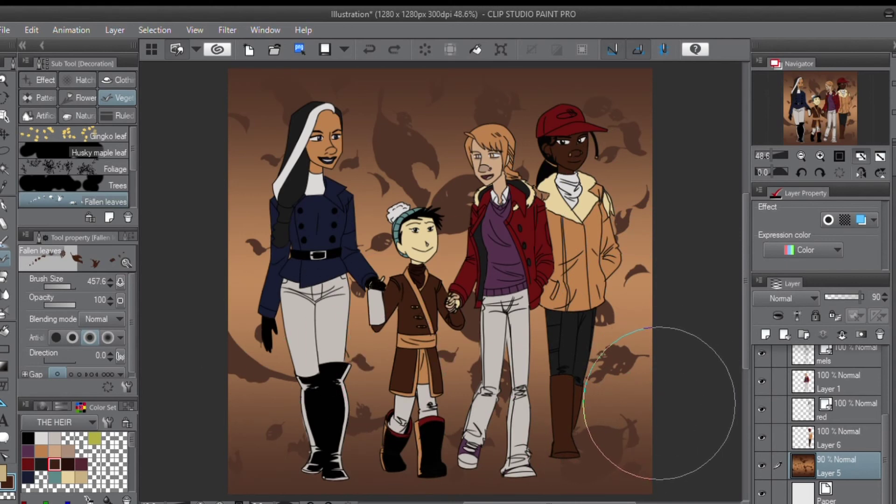